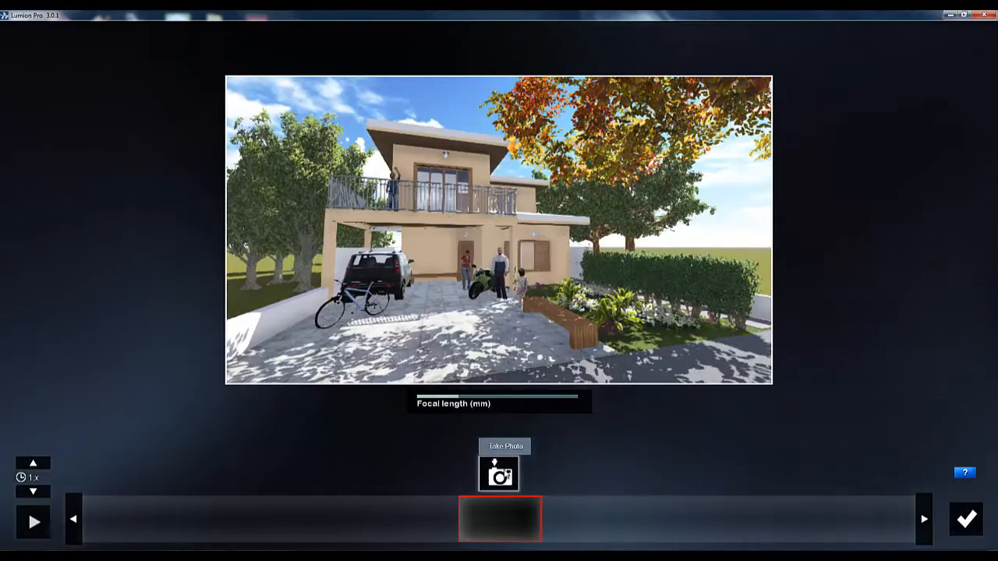
Capture camera keyframes of the house's front facade from the driveway and of the house seen across the front garden's flower bed.
left_click(505, 476)
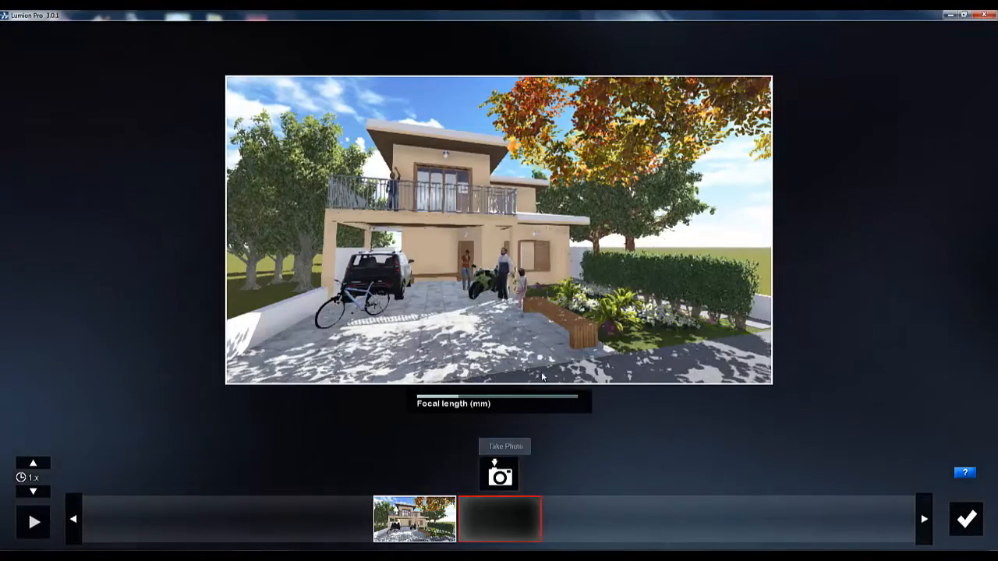
key("d")
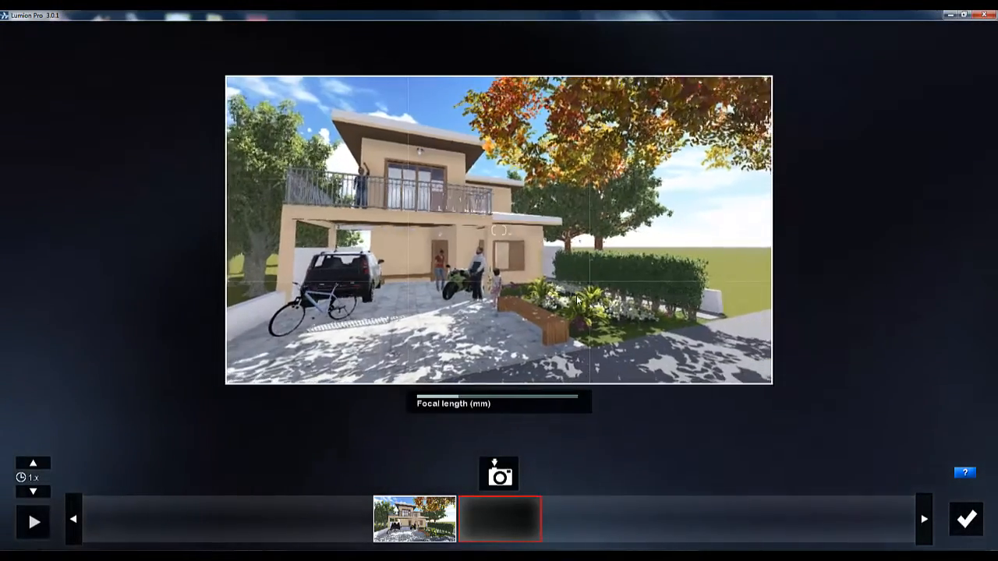
key("w")
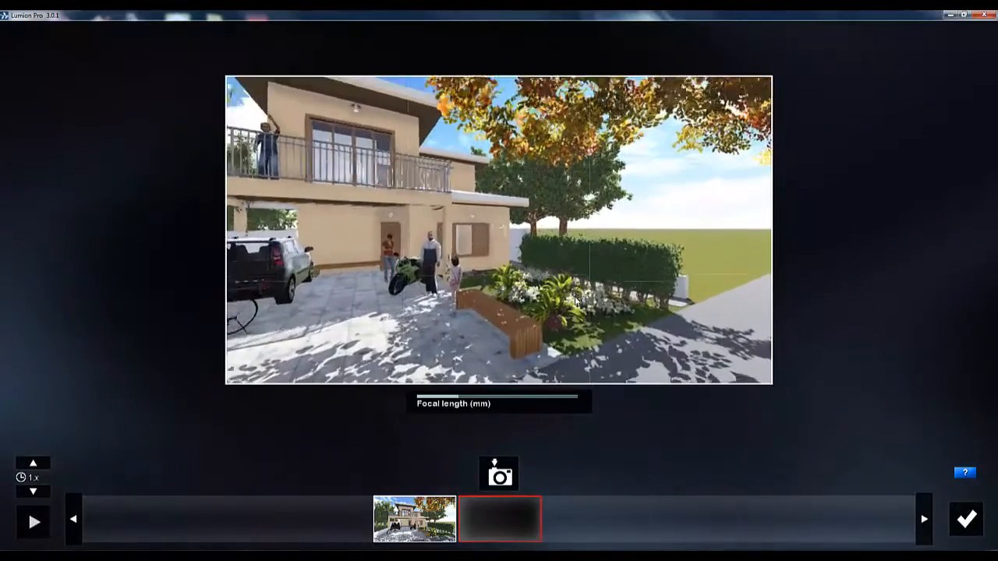
key("s")
key("a")
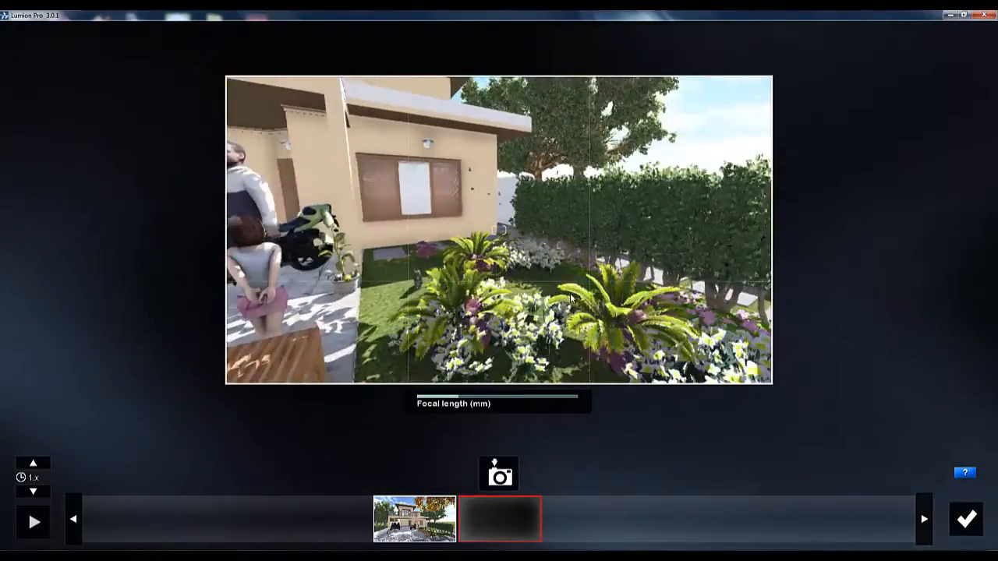
key("w")
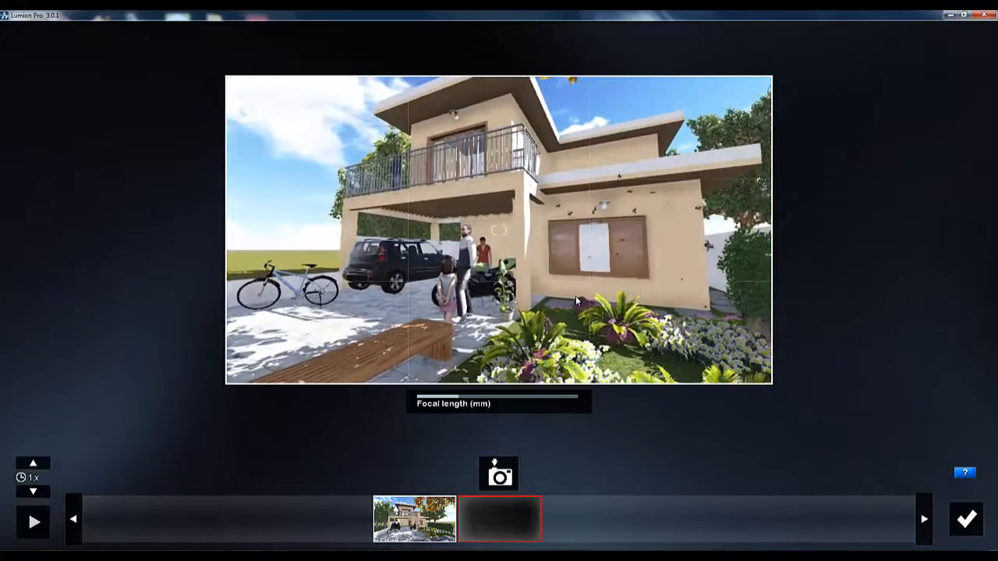
key("a")
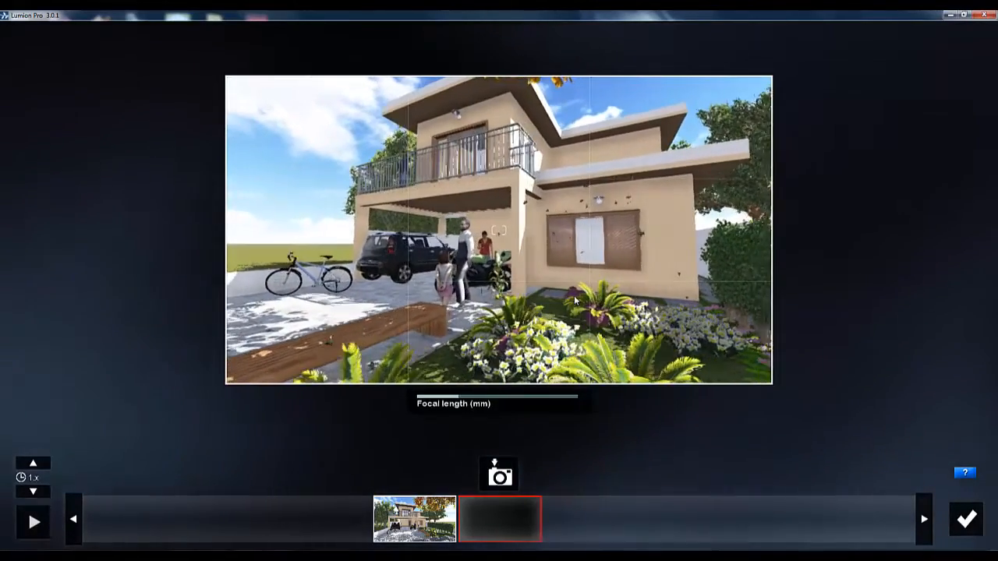
key("d")
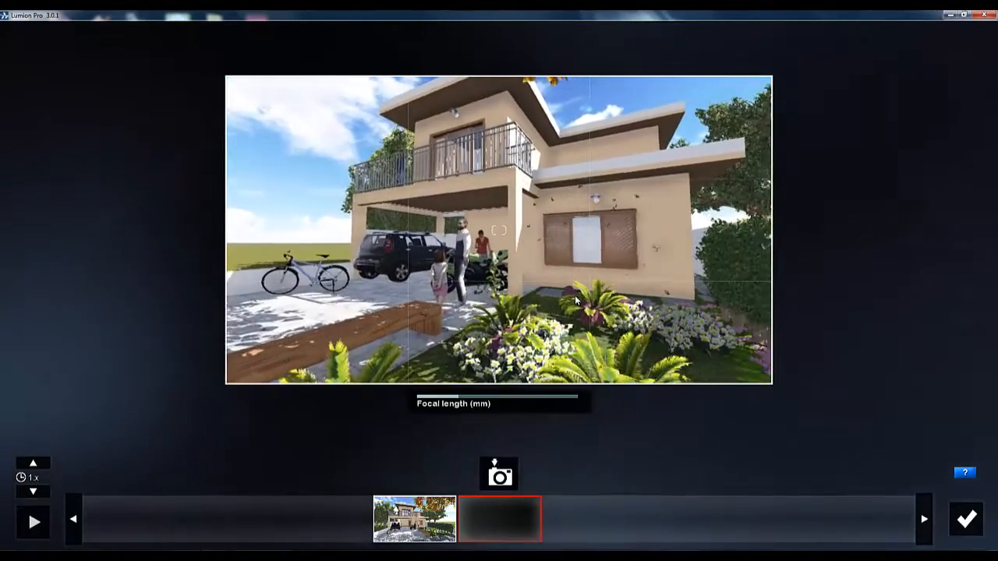
mouse_move(574, 294)
right_mouse_down()
mouse_move(562, 293)
mouse_move(577, 298)
right_mouse_up()
key("a")
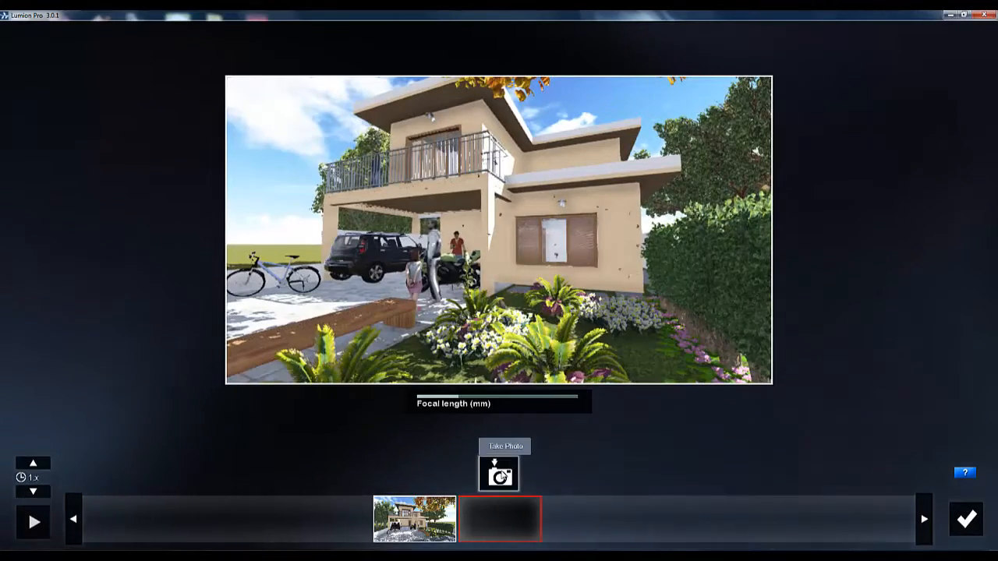
left_click(499, 473)
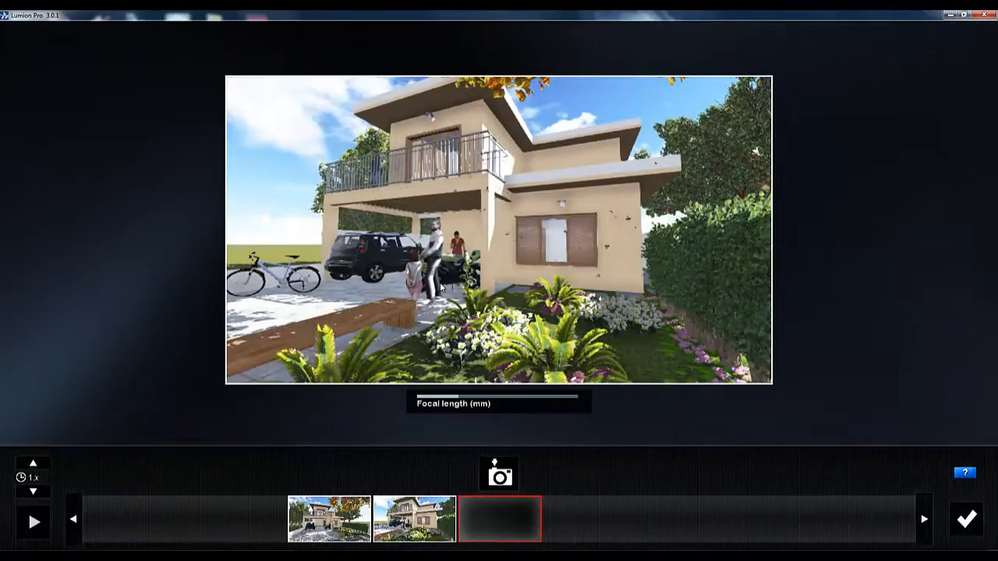
Capture a camera keyframe of the carport framing the car, motorcycle, standing man and girl in front of the entrance door.
key("w")
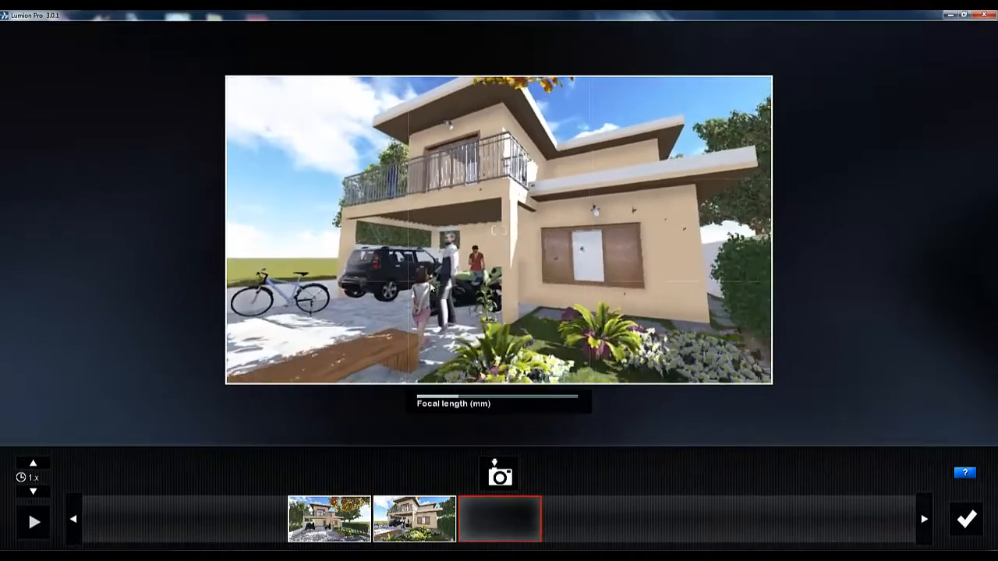
key("d")
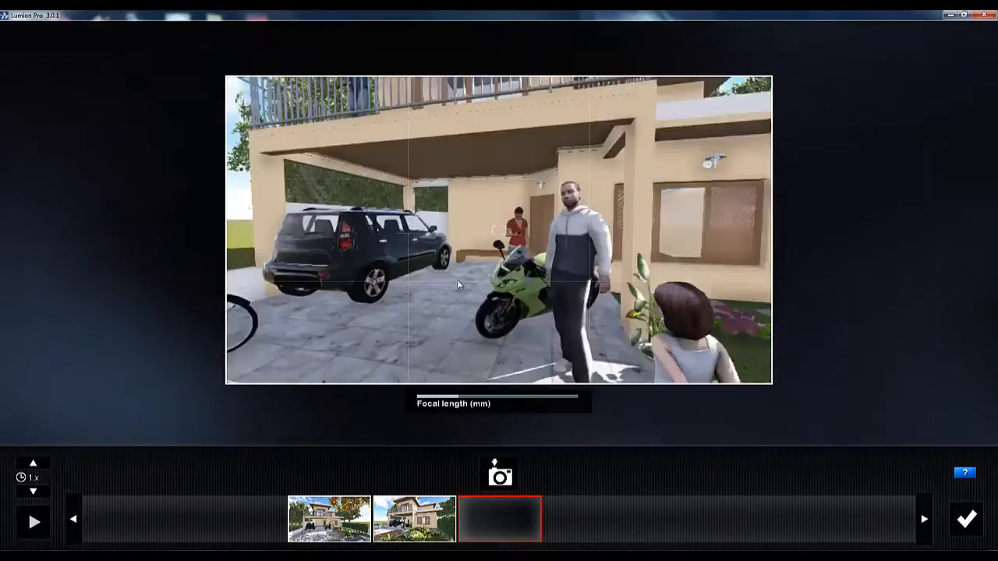
key("a")
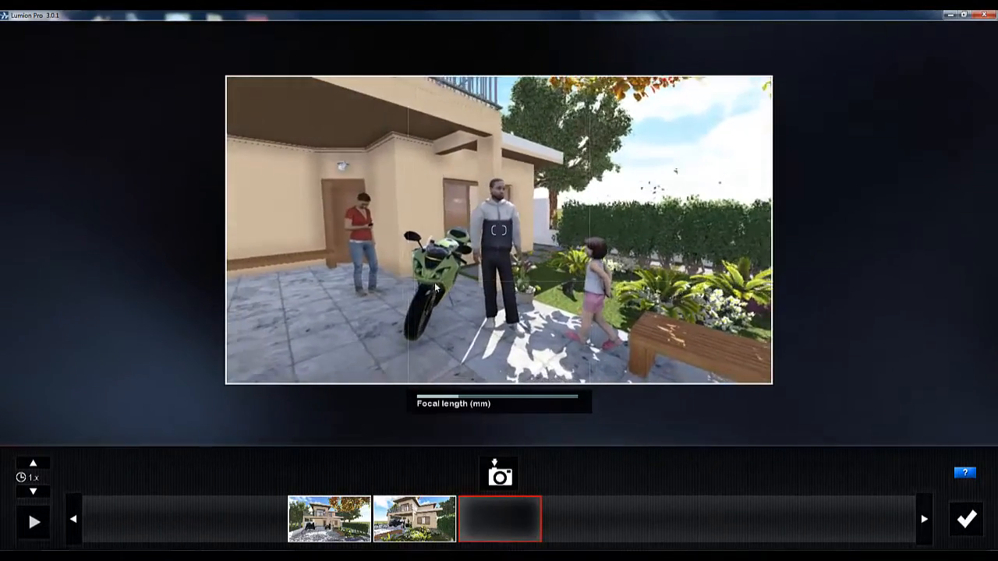
key("a")
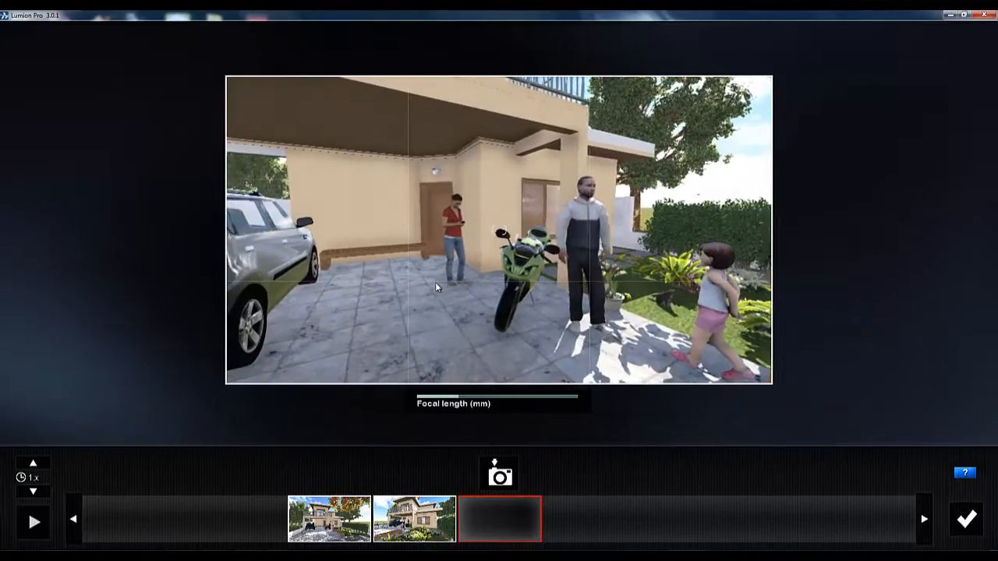
key("q")
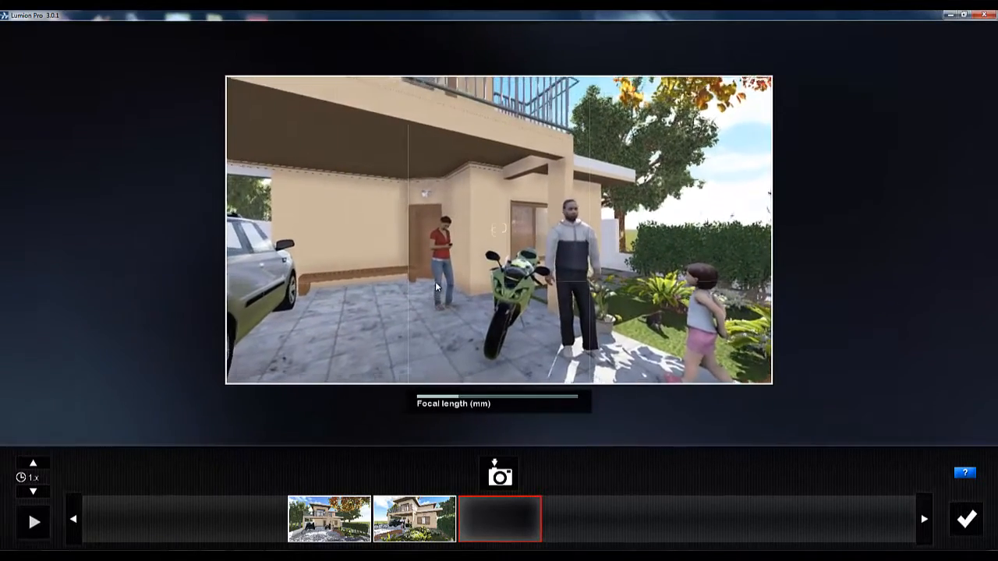
key("e")
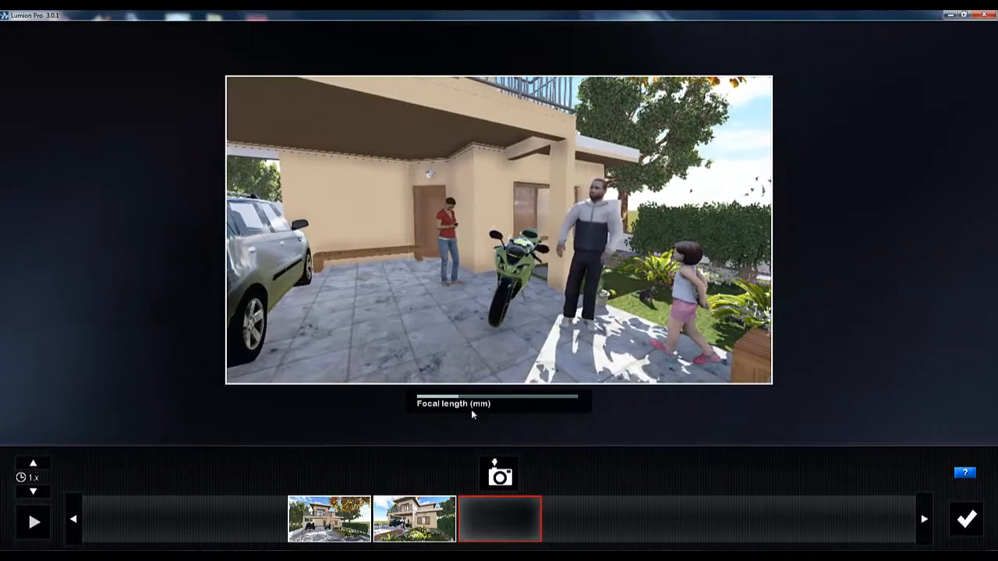
left_click(500, 476)
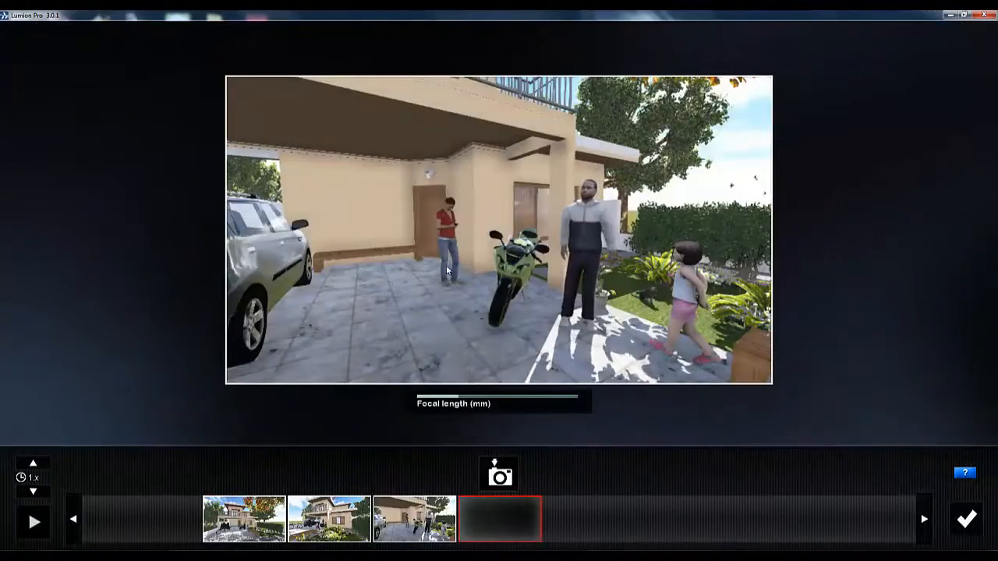
Capture camera keyframes of the bench wall beside the entrance door and of the stepping-stone path along the house's side.
key("w")
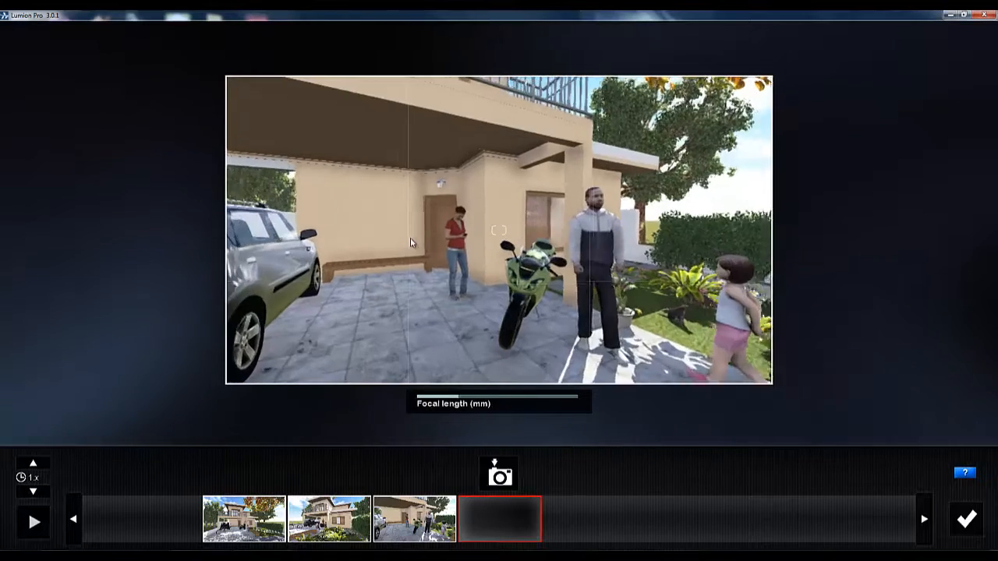
key("w")
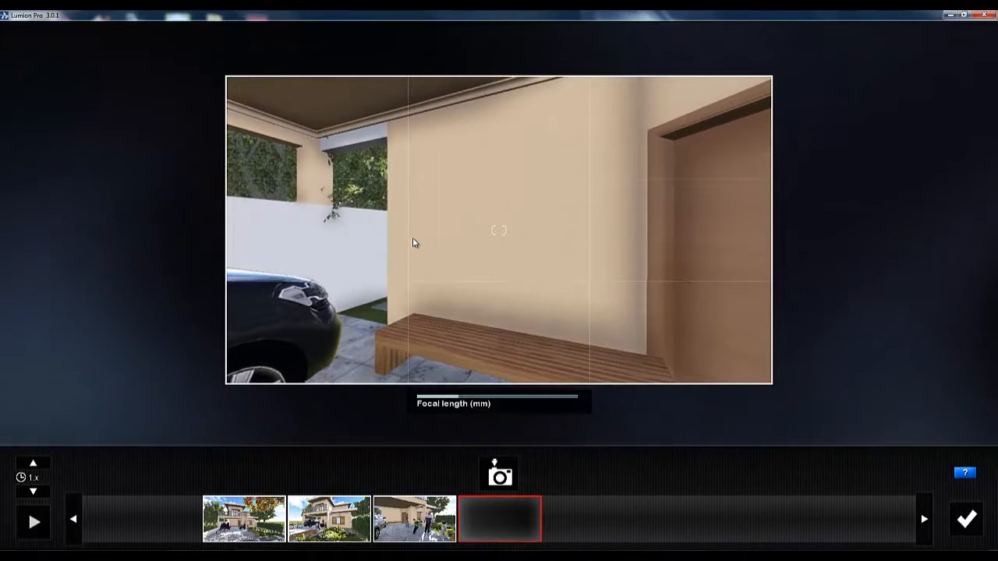
left_click(494, 465)
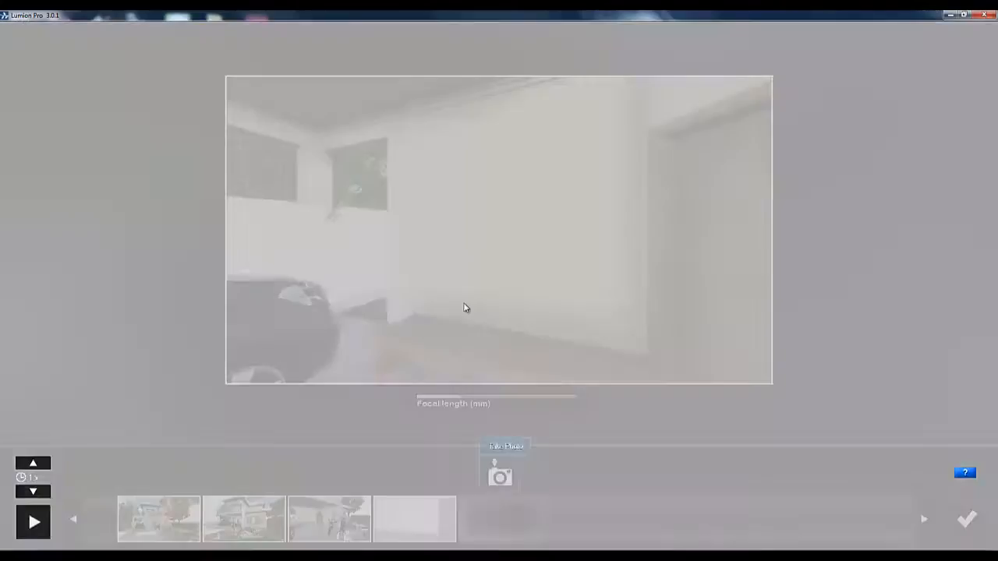
right_click_drag(455, 292, 437, 279)
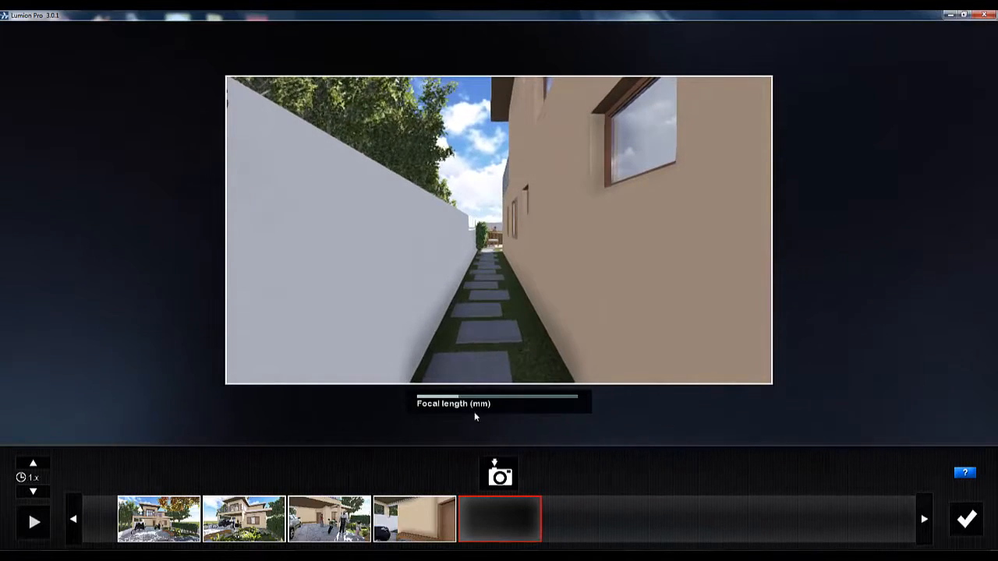
left_click(499, 474)
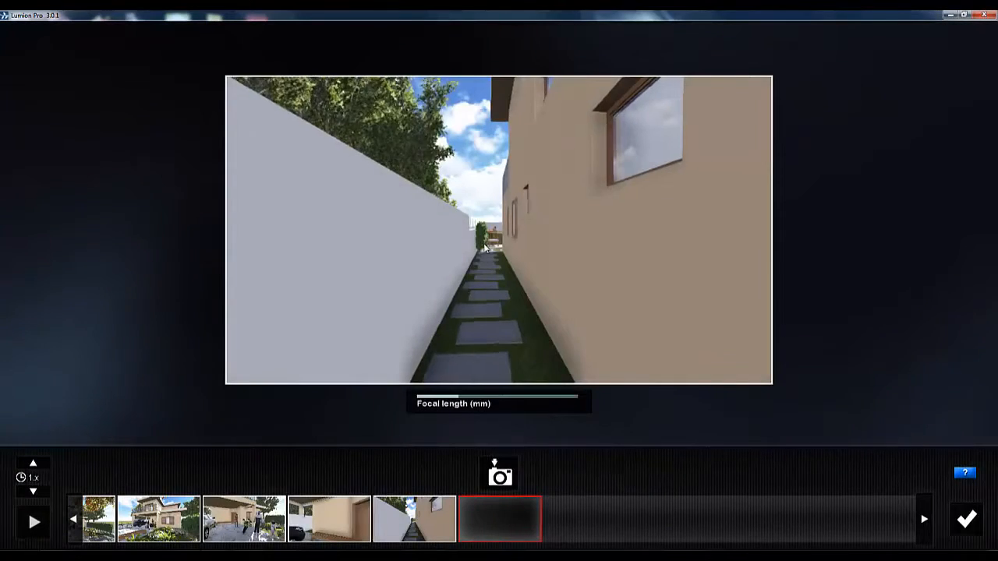
Follow the side path to the backyard and capture a camera keyframe of the patio with the loungers and umbrella beside the hedge.
key("w")
key("s")
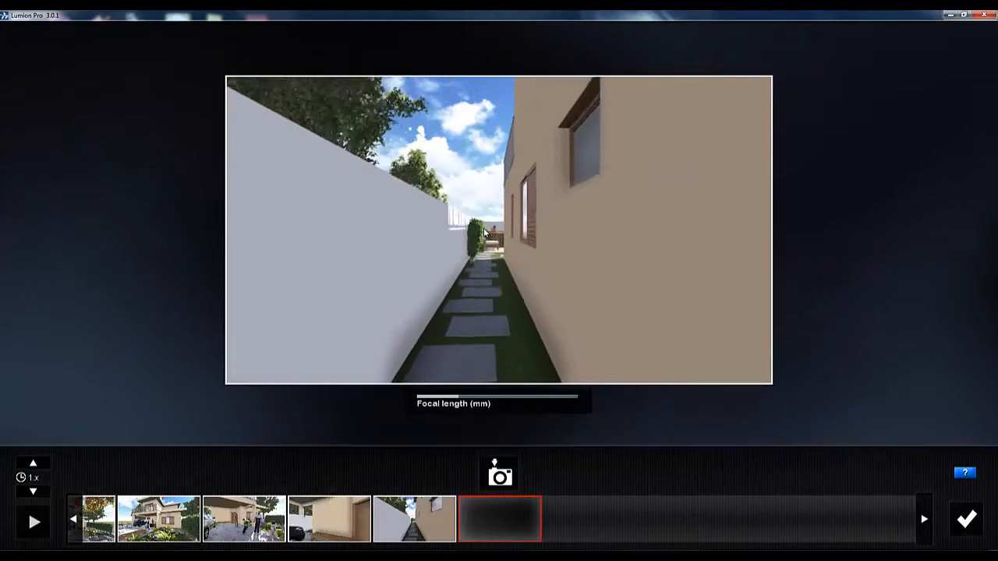
key("w")
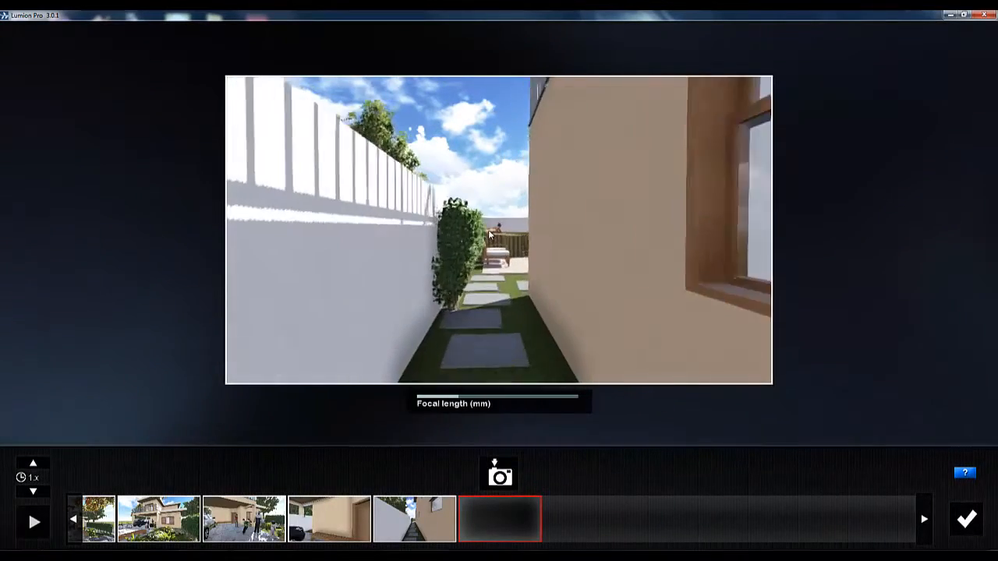
key("w")
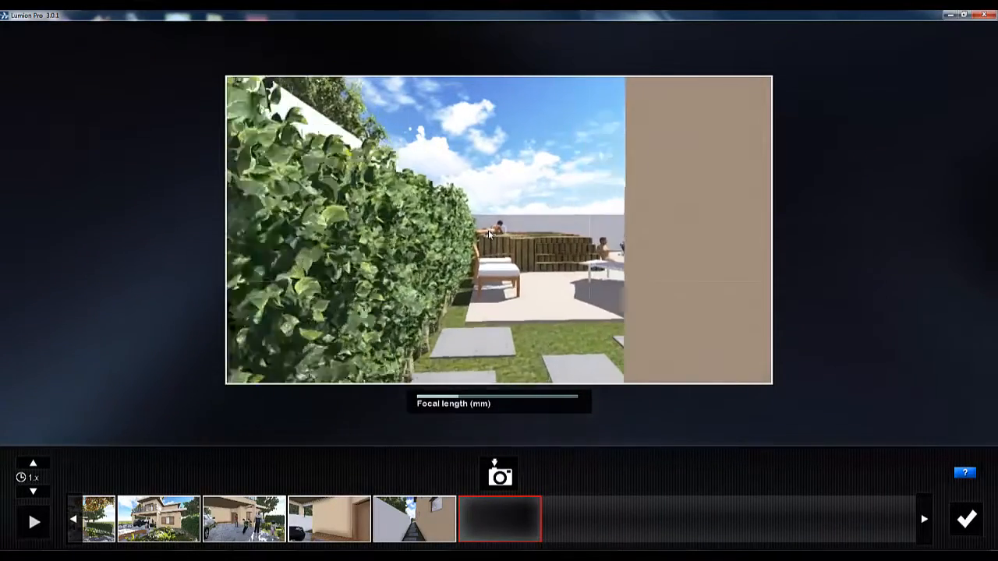
key("w")
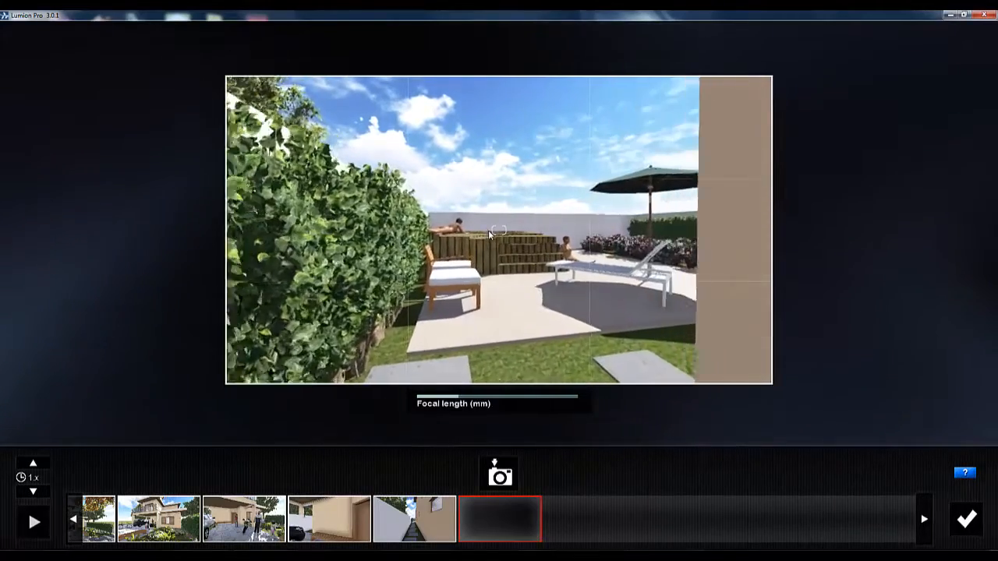
key("s")
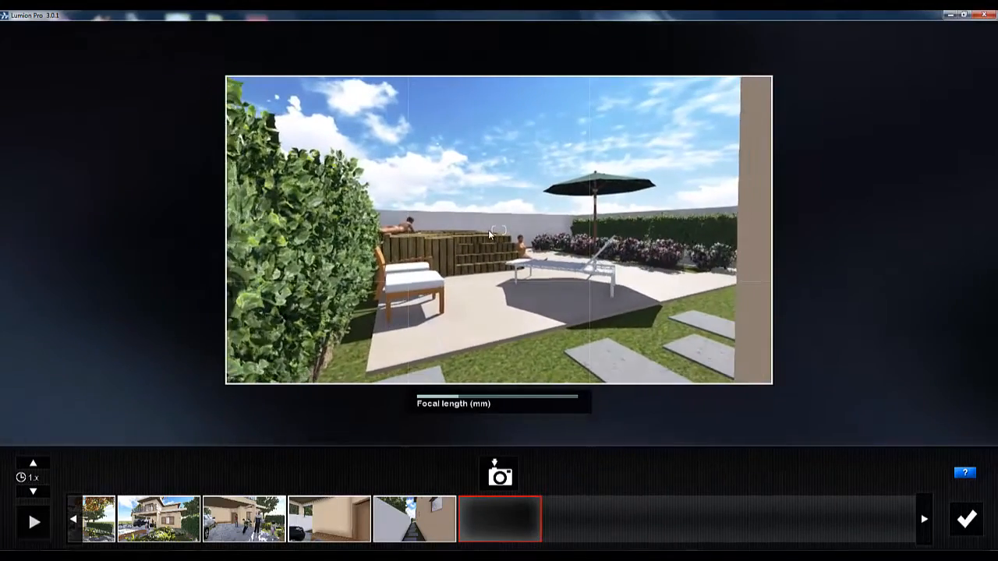
key("w")
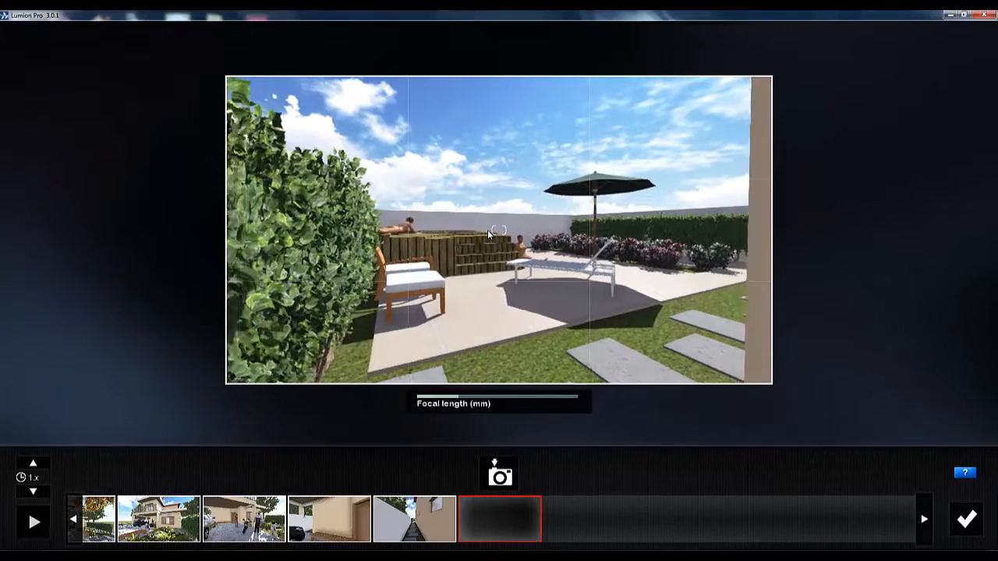
key("d")
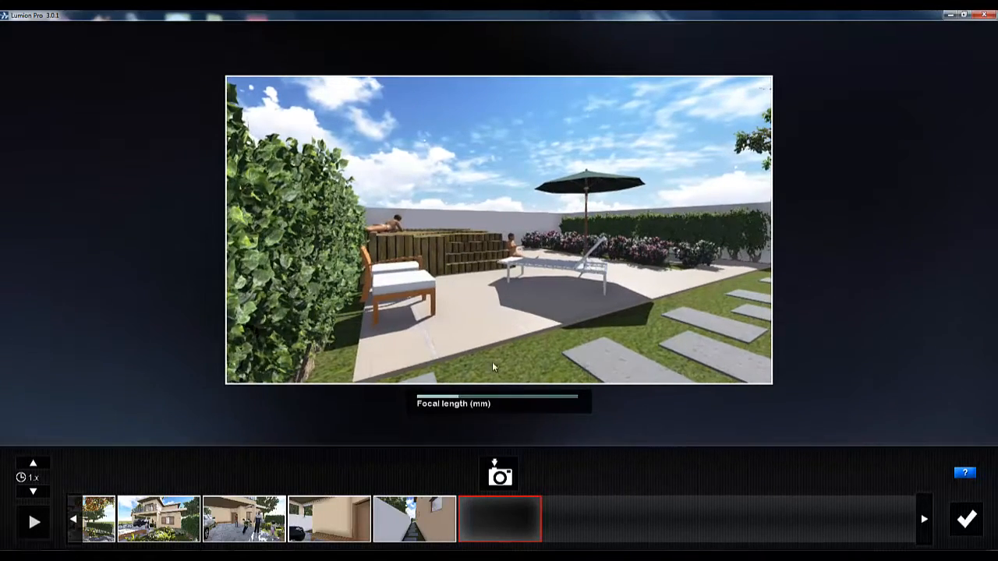
left_click(501, 475)
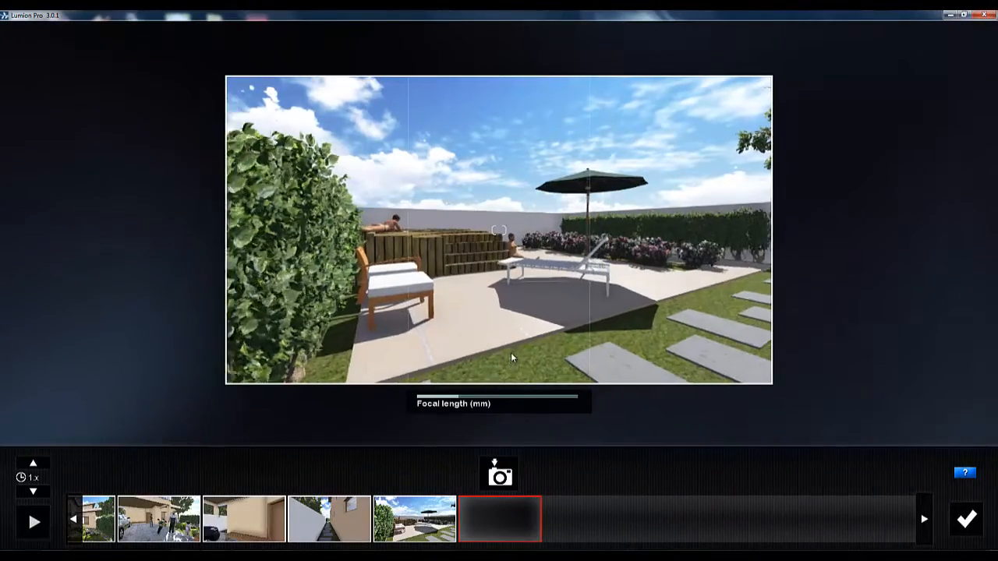
Capture a camera keyframe of the patio from the opposite end, with stepping stones on one side and flowering shrubs on the other.
right_click_drag(511, 353, 510, 352)
key("w")
key("d")
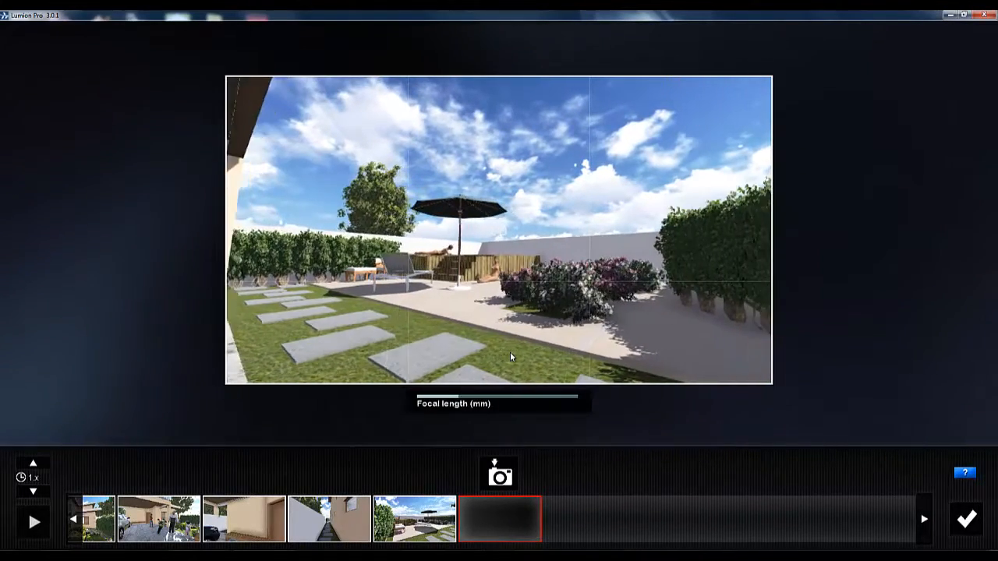
key("a")
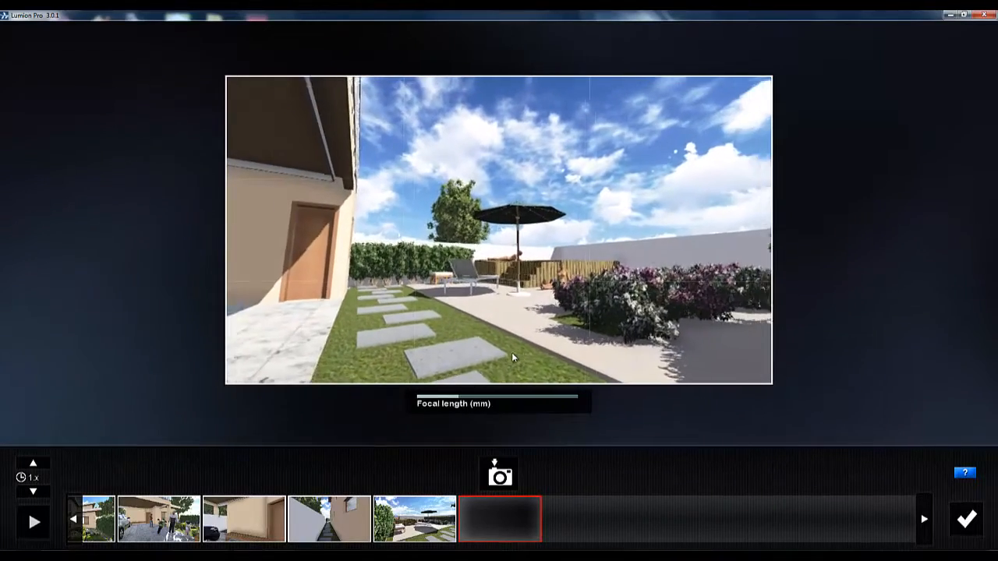
key("d")
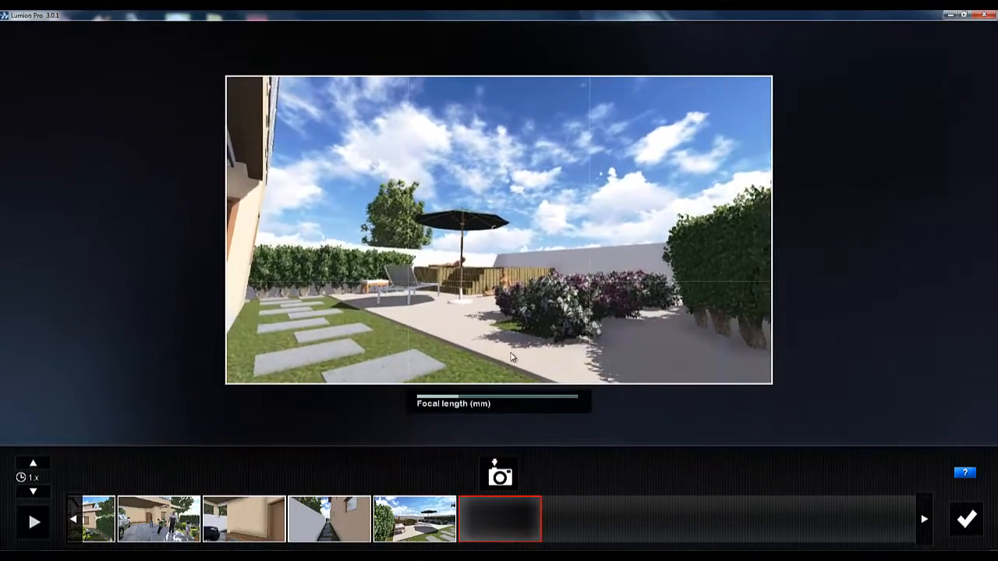
left_click(503, 482)
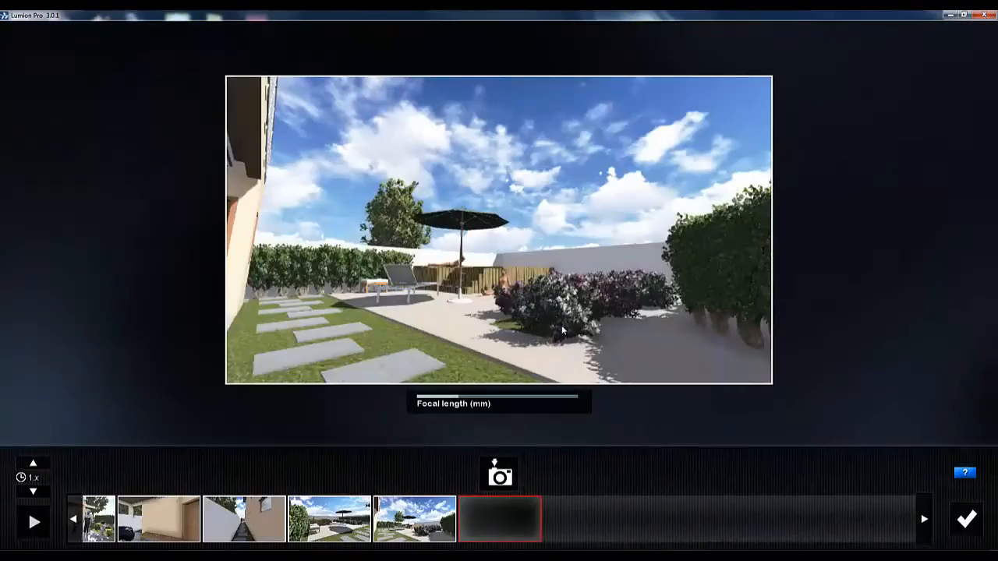
Capture a camera keyframe of the patio from beyond the flowering shrubs, framing the house's rear facade, umbrella and wooden pool deck.
key("w")
key("d")
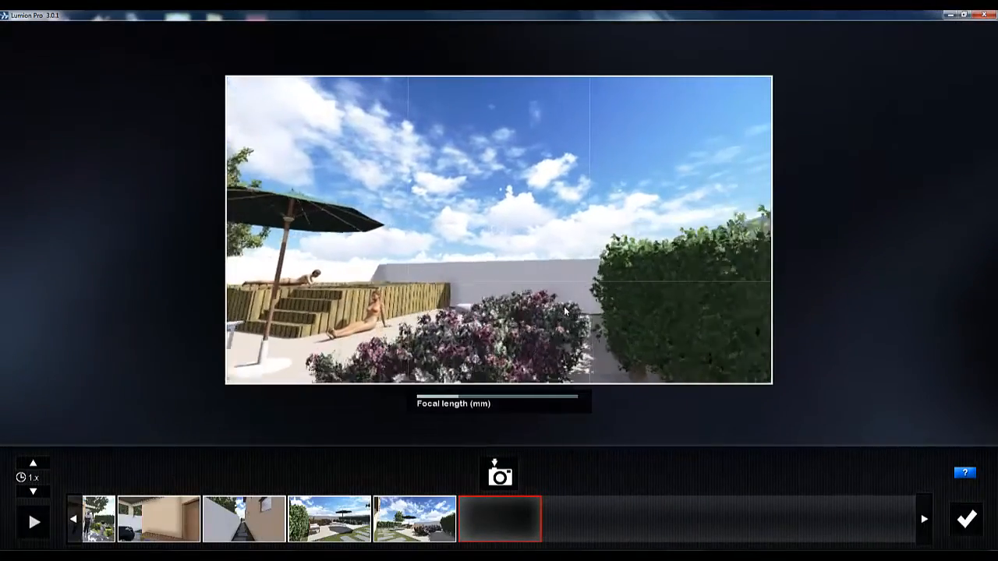
key("w")
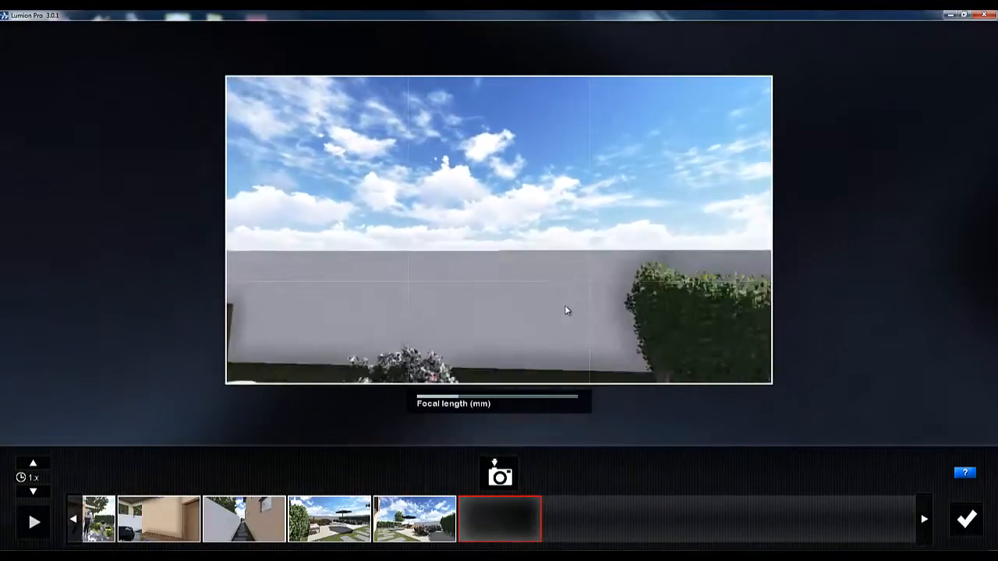
key("s")
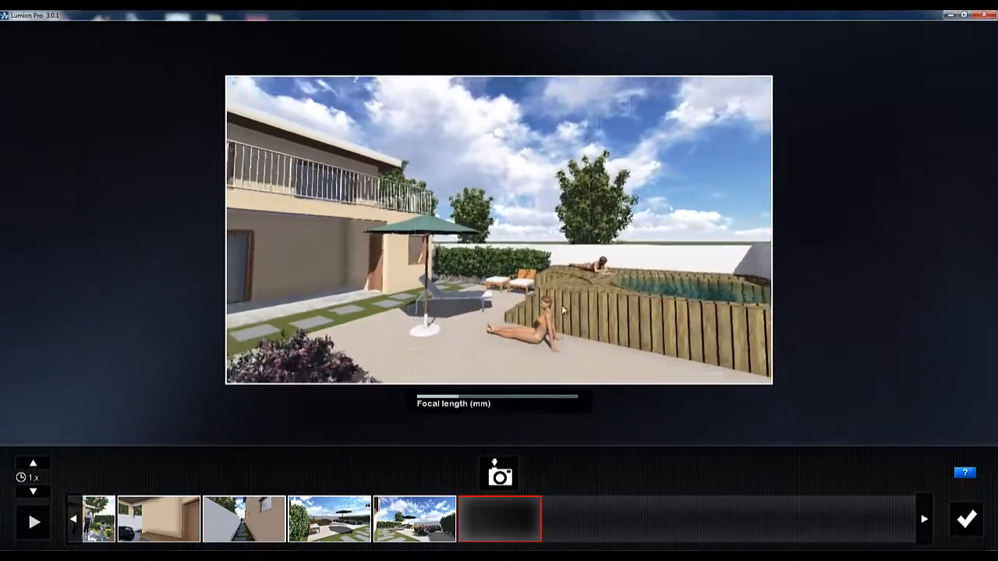
right_click_drag(563, 306, 564, 304)
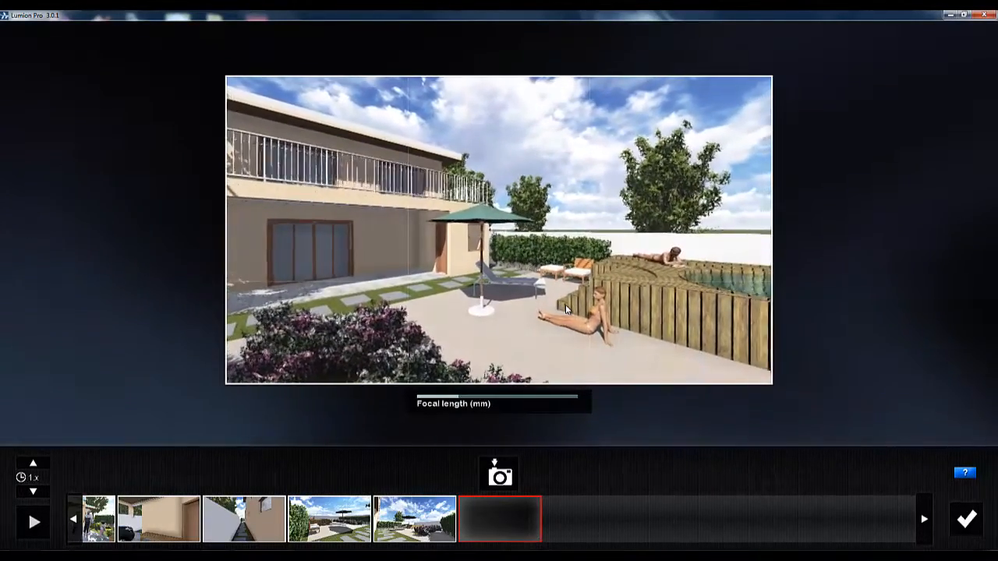
left_click(508, 477)
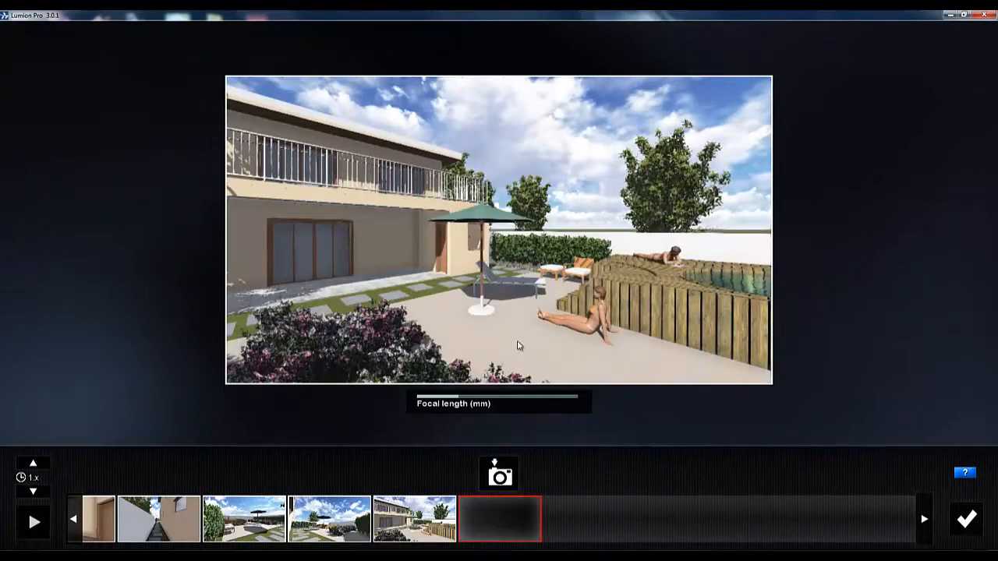
Capture a camera keyframe facing the wooden pool deck's steps, with the two sunbathing women and the flowering shrubs in frame.
key("w")
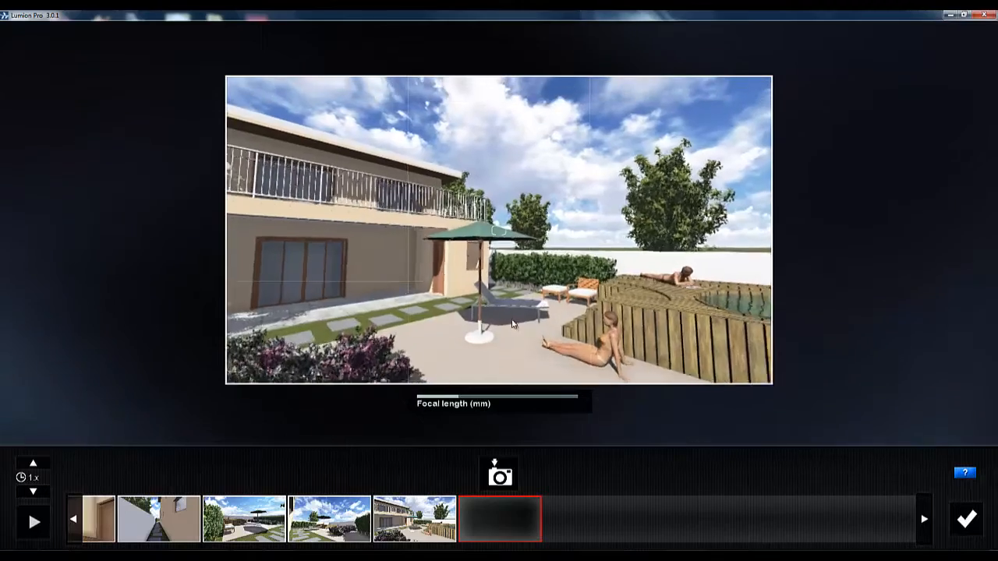
right_click_drag(571, 335, 511, 319)
key("a")
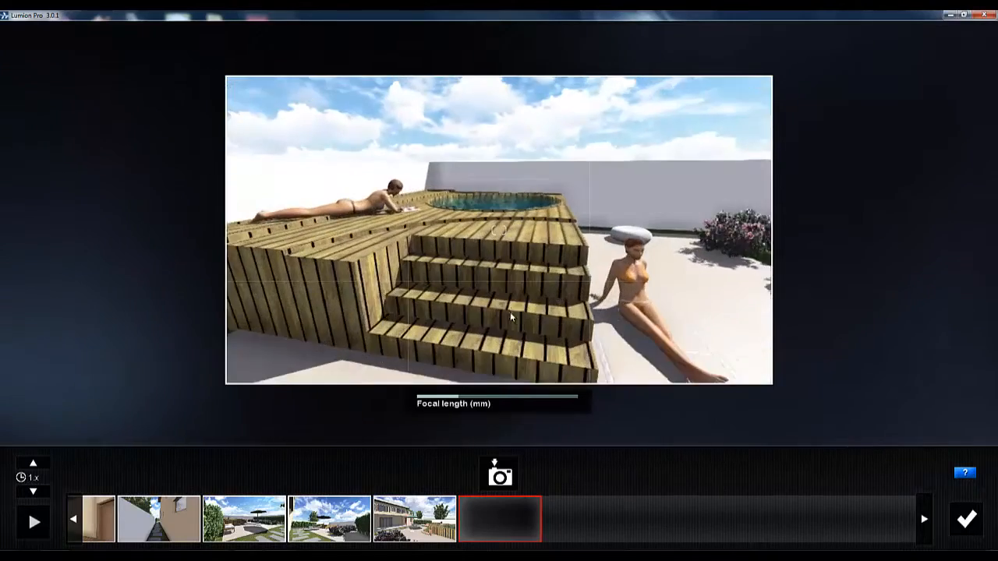
mouse_move(510, 312)
right_mouse_down()
mouse_move(513, 337)
mouse_move(509, 310)
mouse_move(511, 320)
right_mouse_up()
left_click(511, 484)
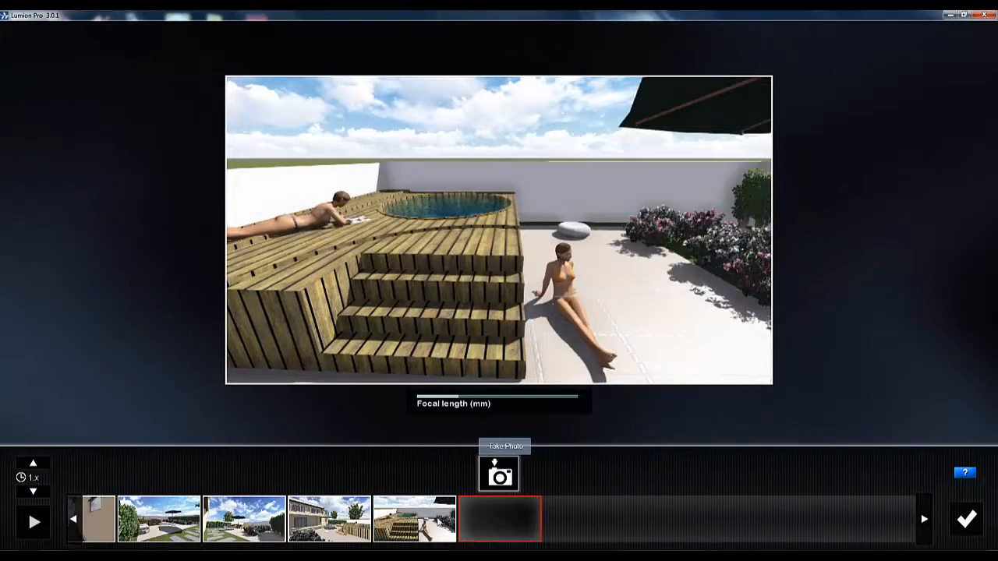
Finish recording the flythrough clip, preview its opening and return the playhead to the start.
left_click(974, 520)
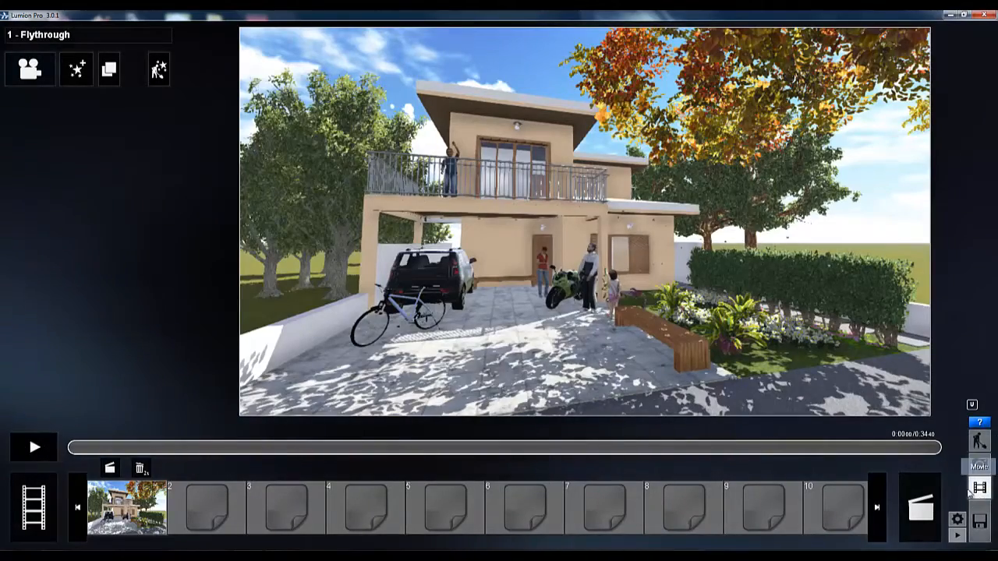
left_click(20, 456)
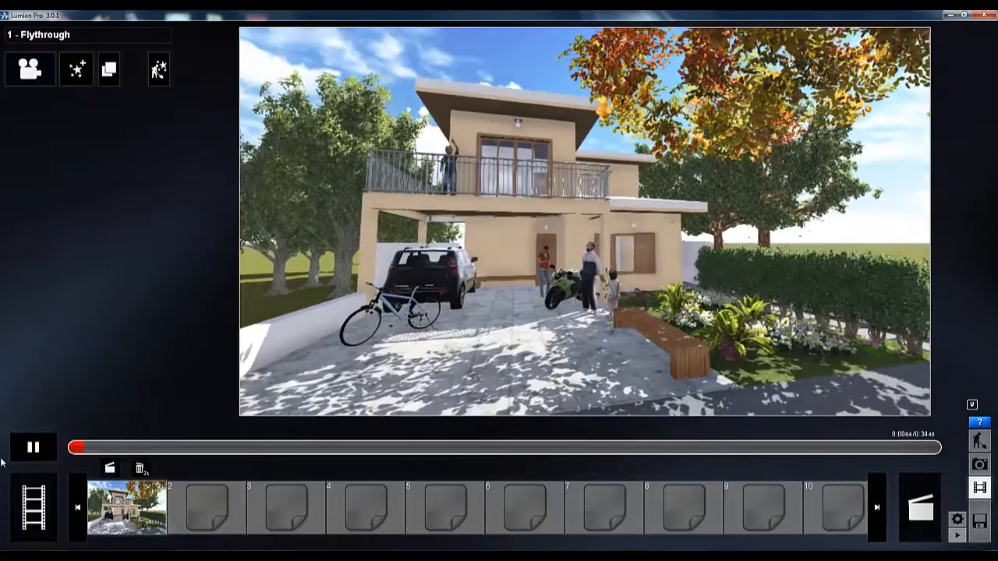
left_click(32, 447)
left_click_drag(103, 455, 61, 451)
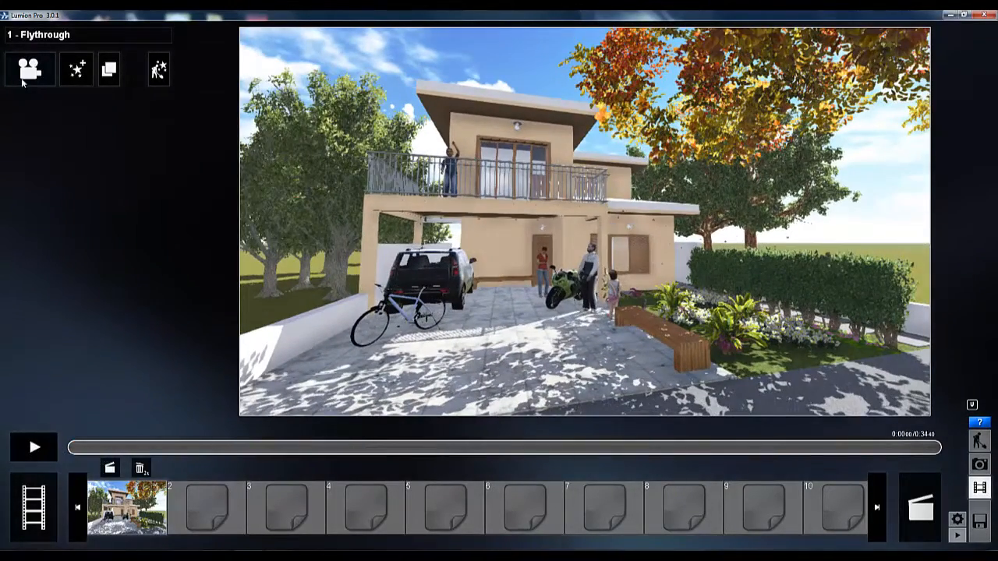
Add the Global Illumination and Reflection effects to the flythrough clip.
left_click(74, 74)
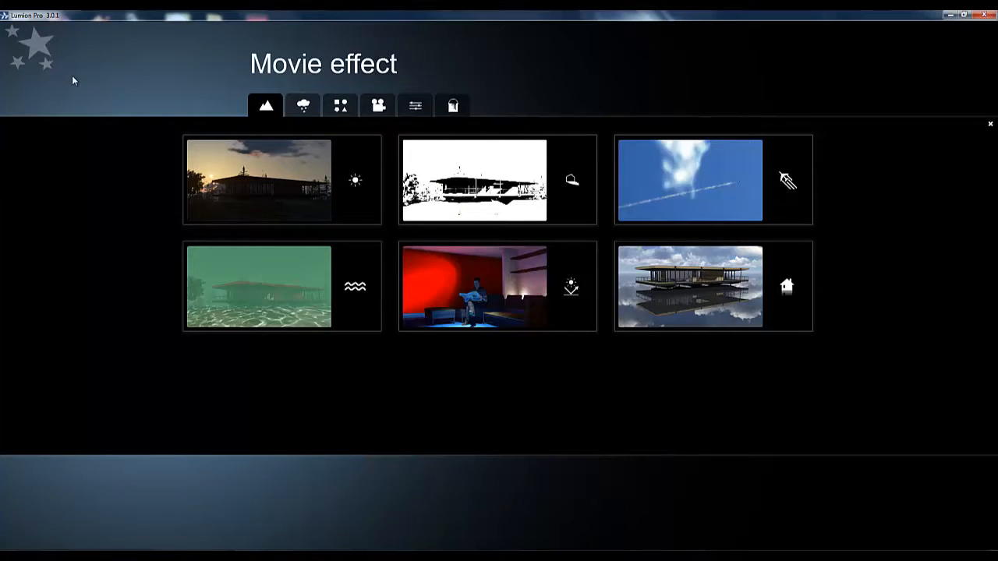
left_click(456, 291)
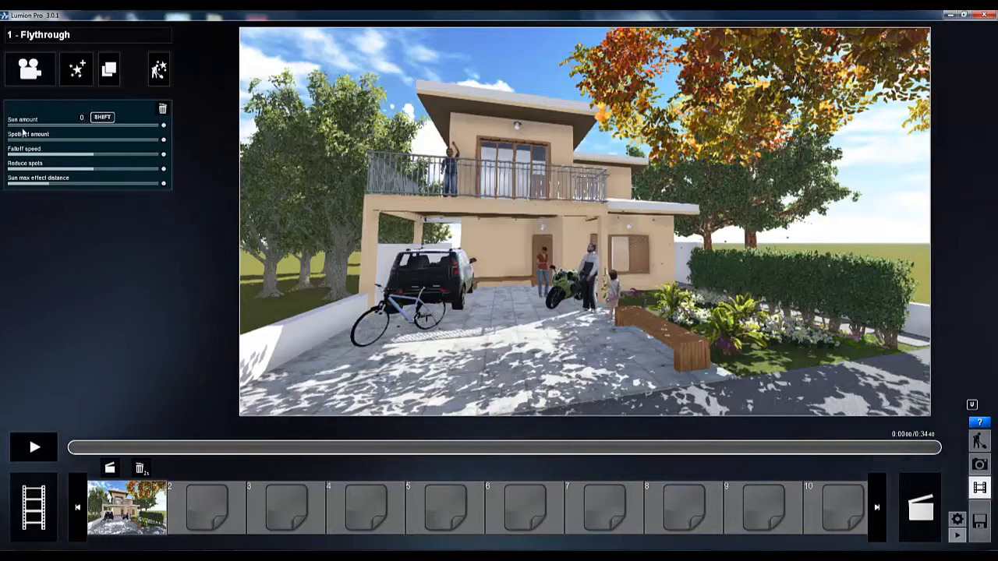
left_click(76, 68)
left_click(662, 289)
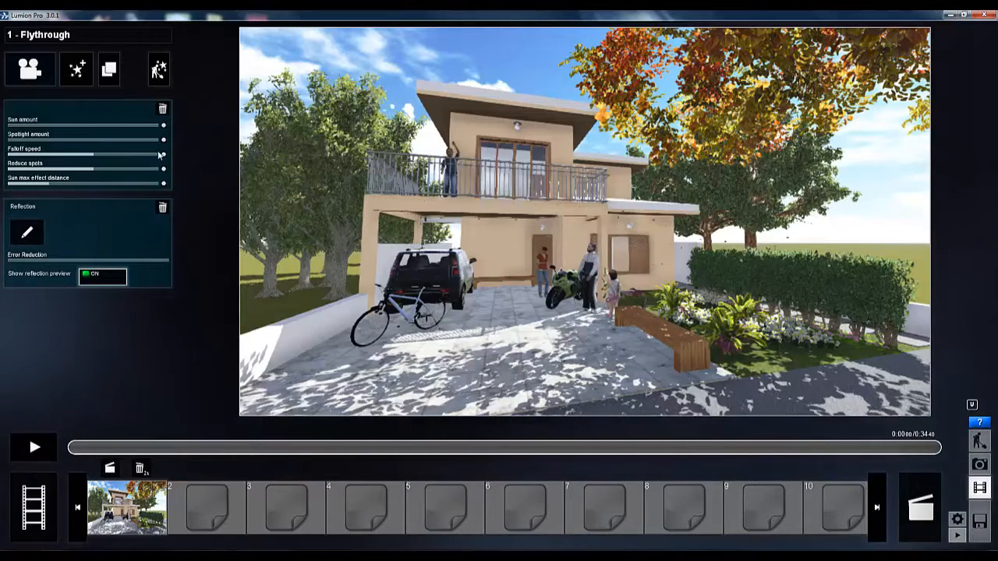
Add the Cloud weather effect to the flythrough clip.
left_click(78, 70)
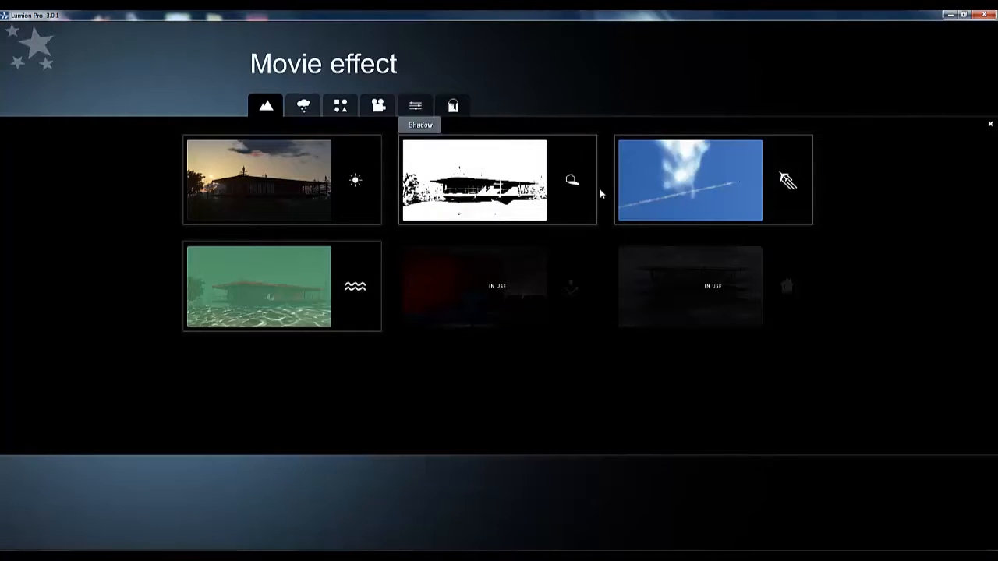
left_click(307, 106)
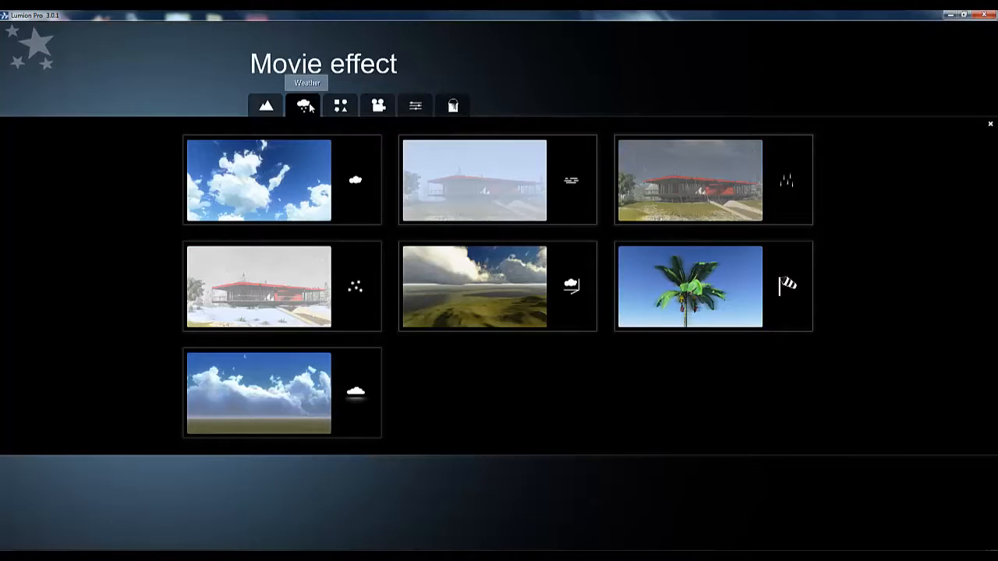
left_click(295, 198)
mouse_move(31, 126)
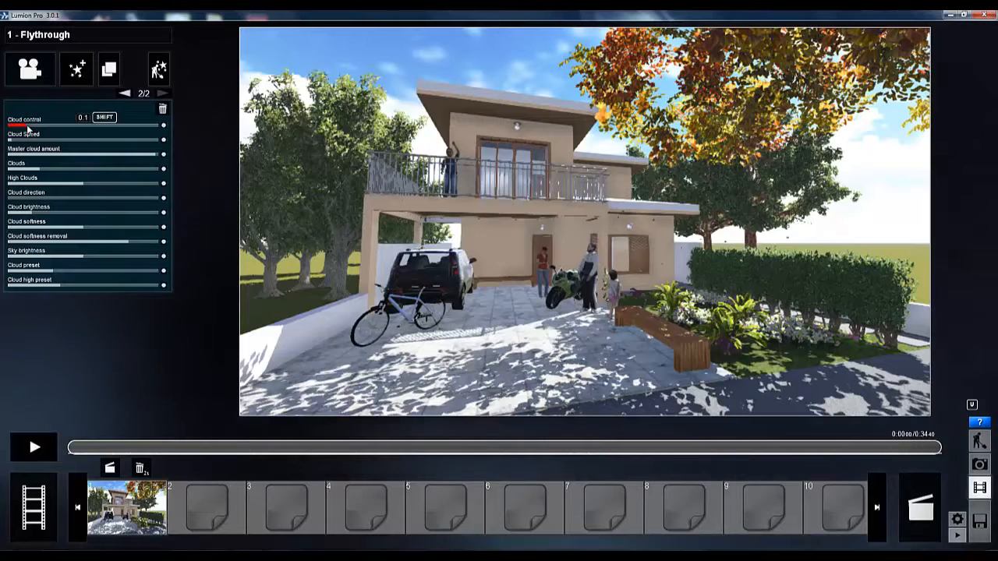
Add the Vignette camera effect to the flythrough clip and set the vignette amount to 0.2.
left_click(78, 68)
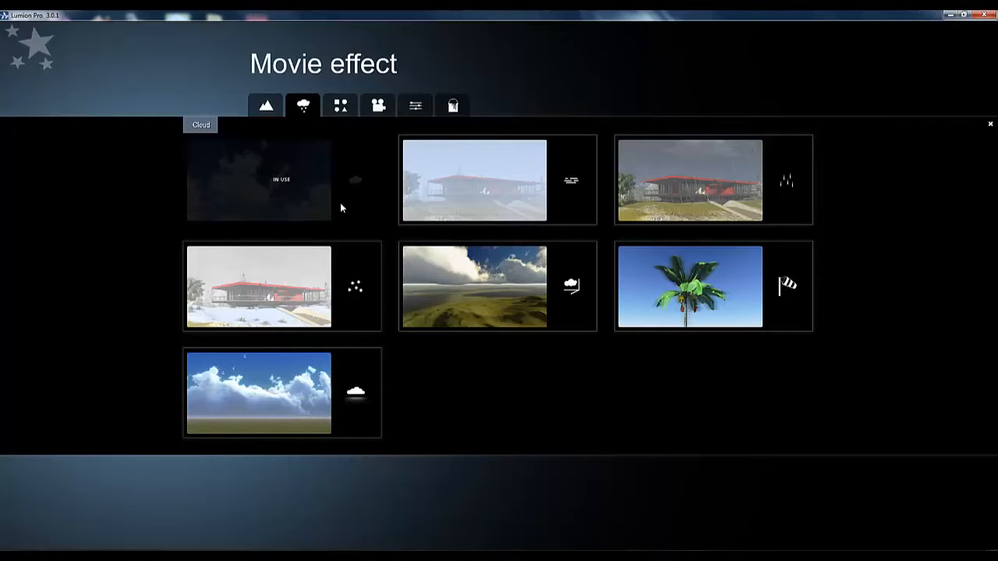
left_click(342, 107)
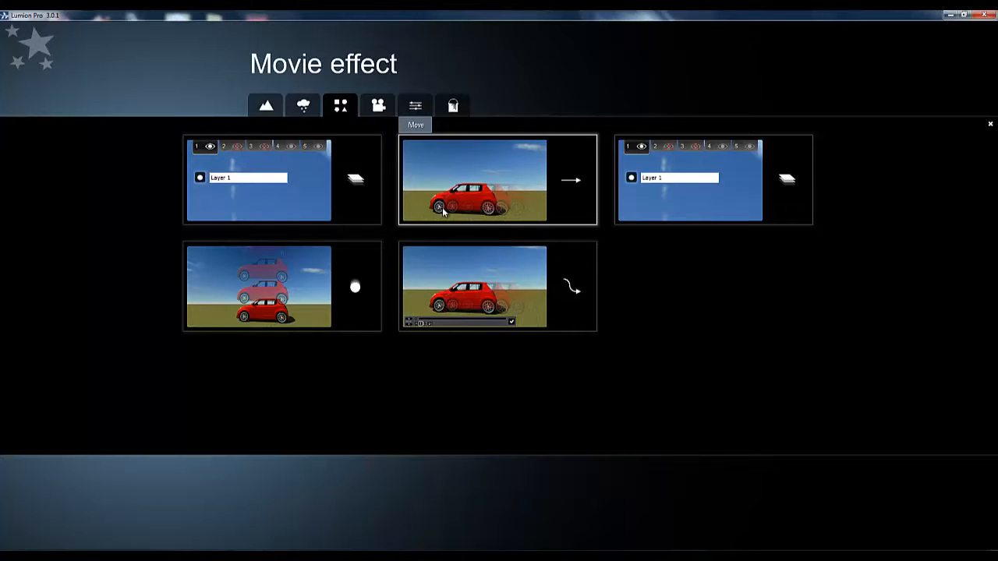
left_click(379, 106)
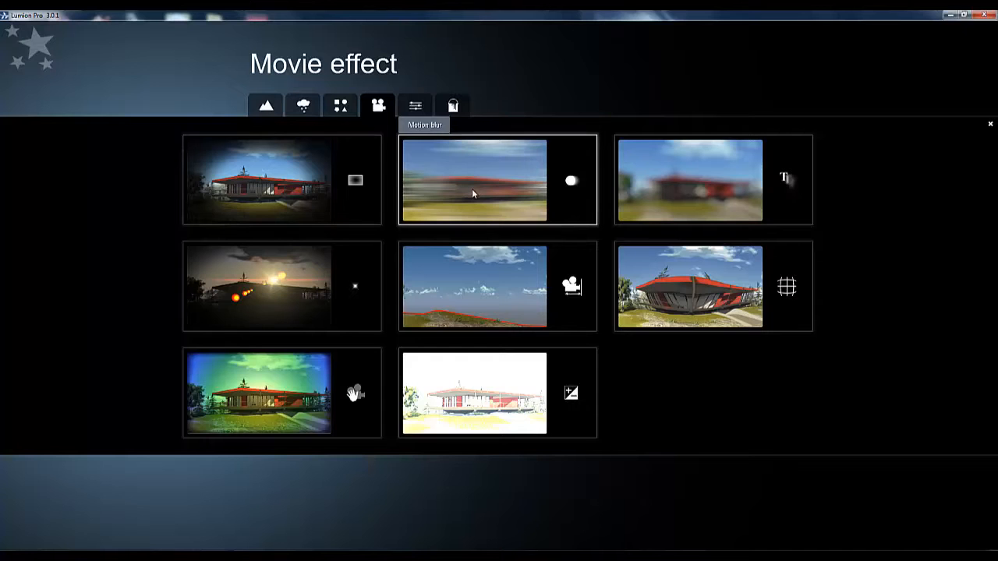
left_click(273, 184)
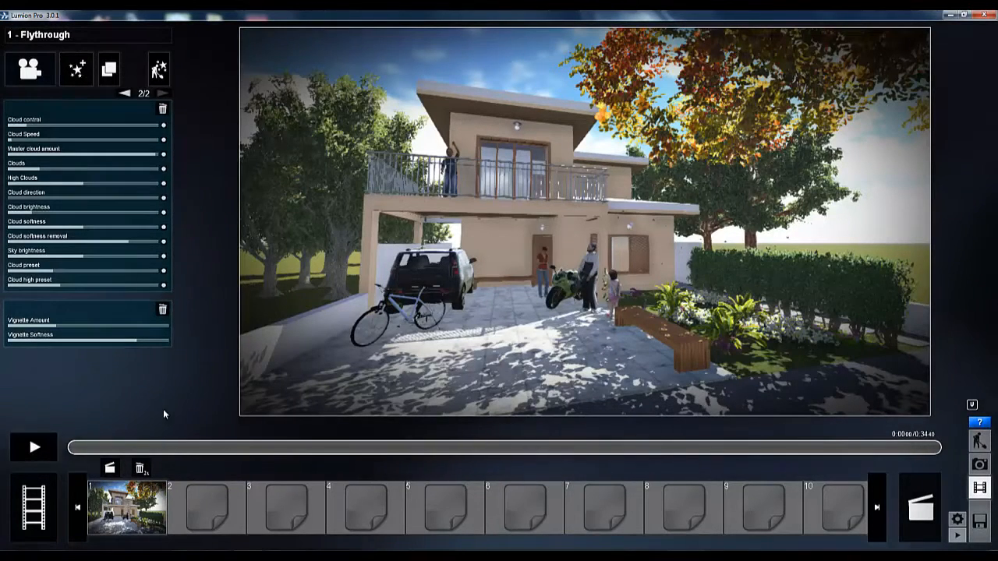
left_click(45, 327)
left_click_drag(45, 330, 35, 330)
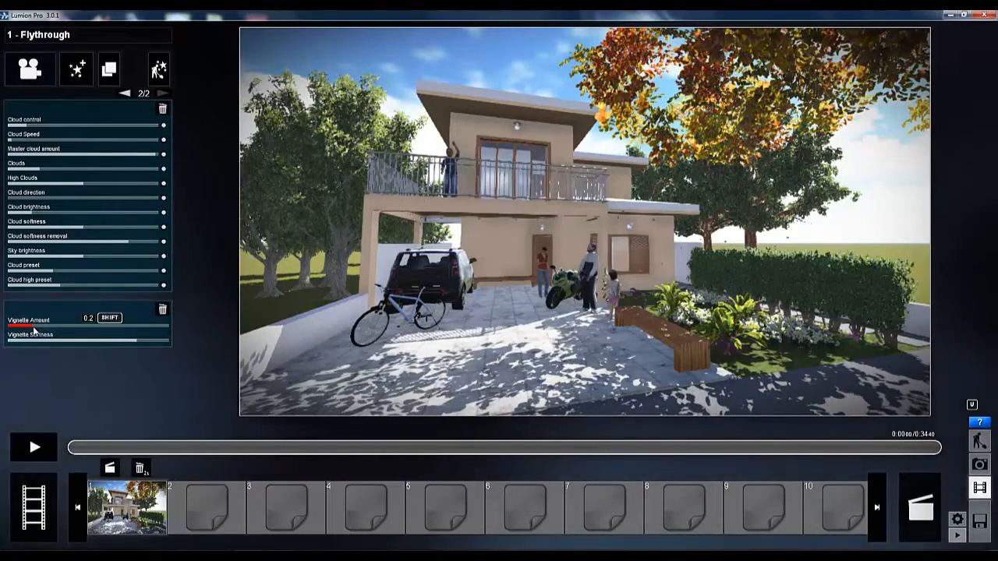
Add the Noise effect to the flythrough clip and lower its intensity to roughly a quarter of the range.
left_click(77, 70)
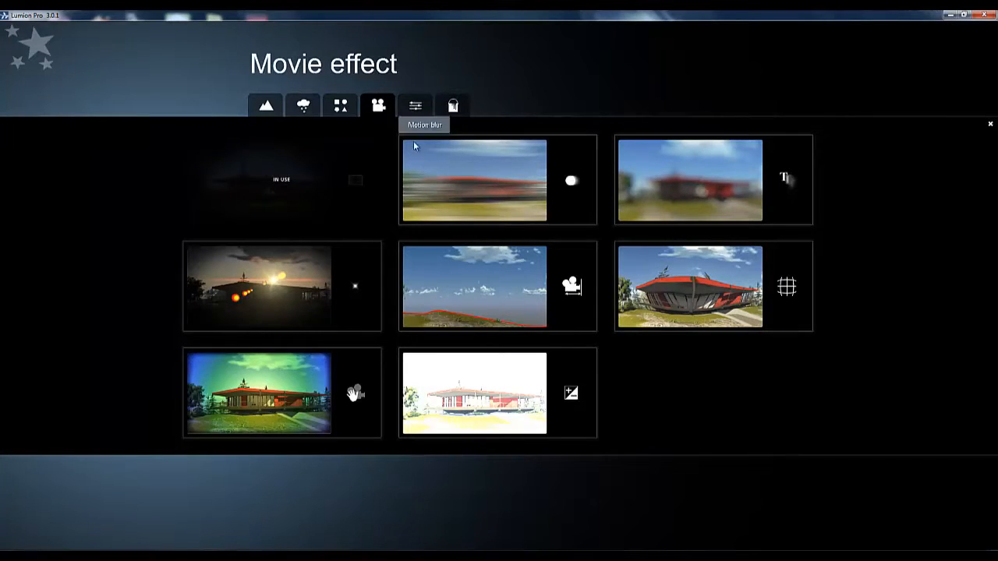
left_click(416, 112)
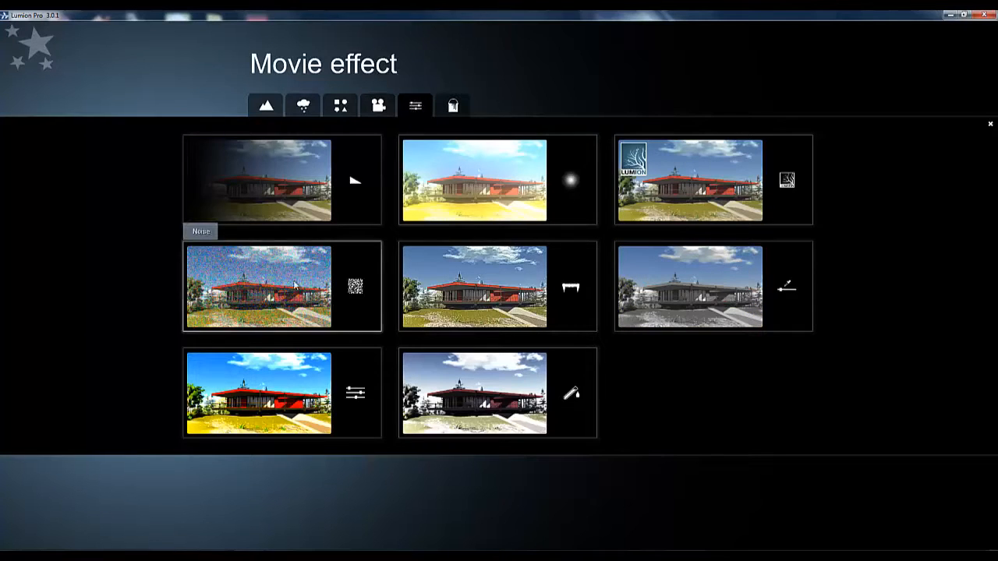
left_click(287, 286)
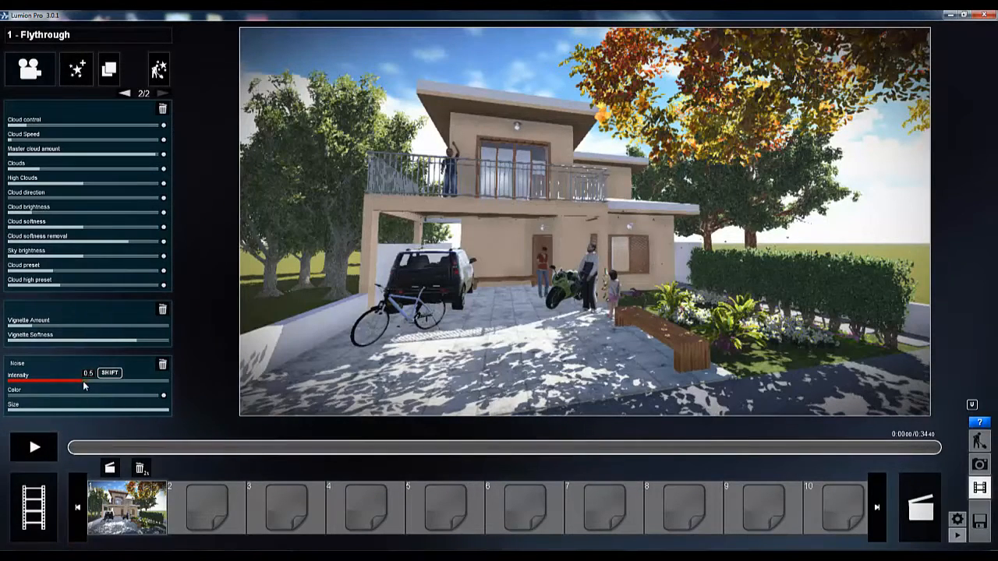
mouse_move(59, 381)
left_mouse_down()
mouse_move(32, 382)
mouse_move(45, 384)
left_mouse_up()
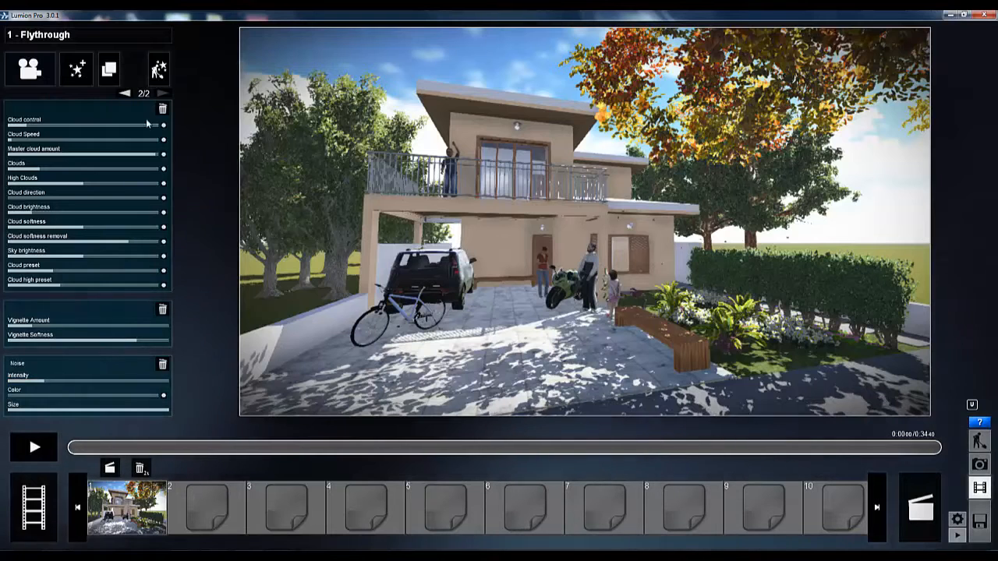
Add the artistic Sketch effect, raising accuracy, contrast, coloring, outline fadeout and dynamic while lowering the sketch style.
left_click(78, 69)
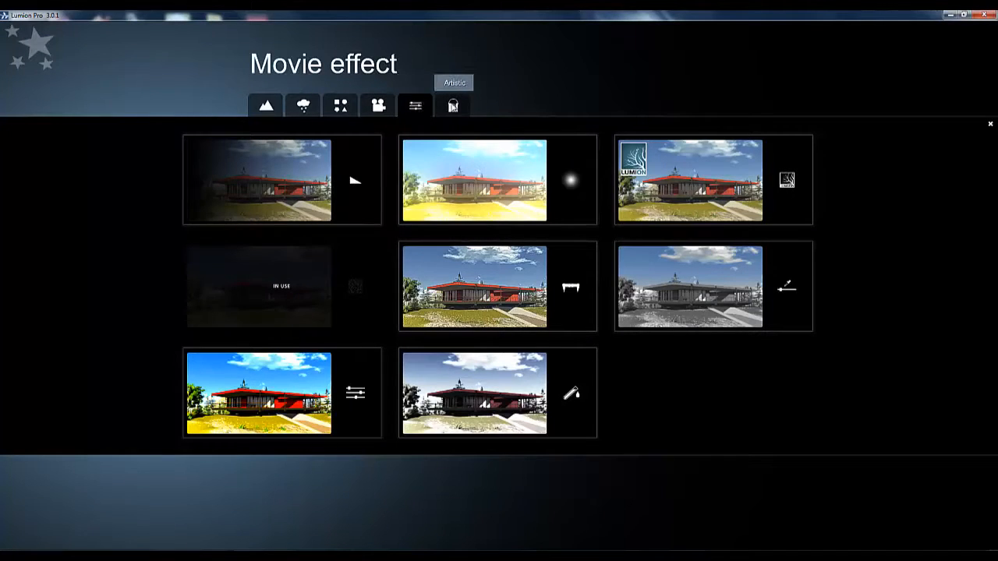
left_click(453, 107)
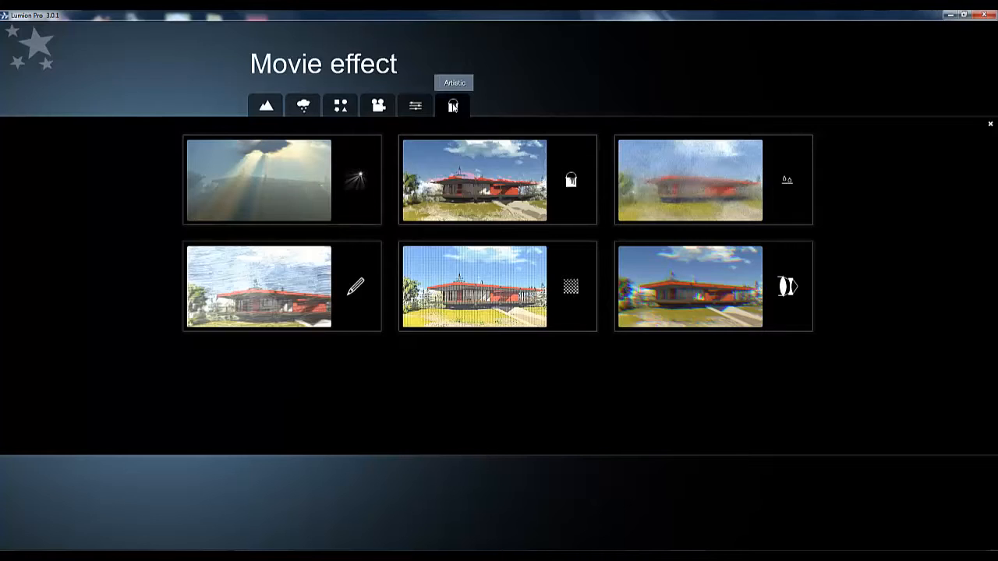
left_click(313, 291)
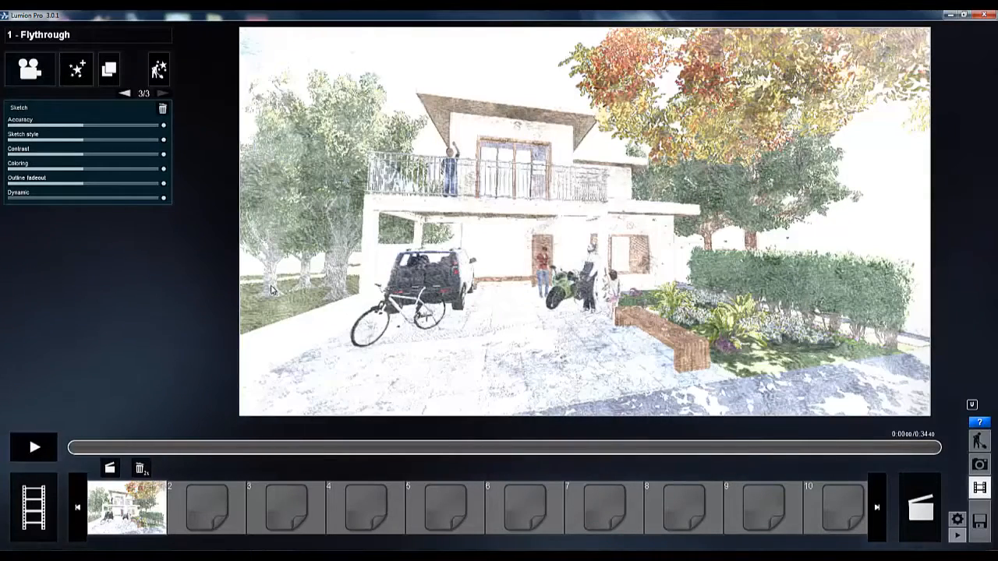
mouse_move(117, 122)
left_mouse_down()
mouse_move(134, 122)
mouse_move(105, 143)
mouse_move(46, 148)
mouse_move(116, 155)
mouse_move(100, 167)
mouse_move(110, 168)
mouse_move(109, 183)
left_mouse_up()
left_click_drag(30, 200, 40, 197)
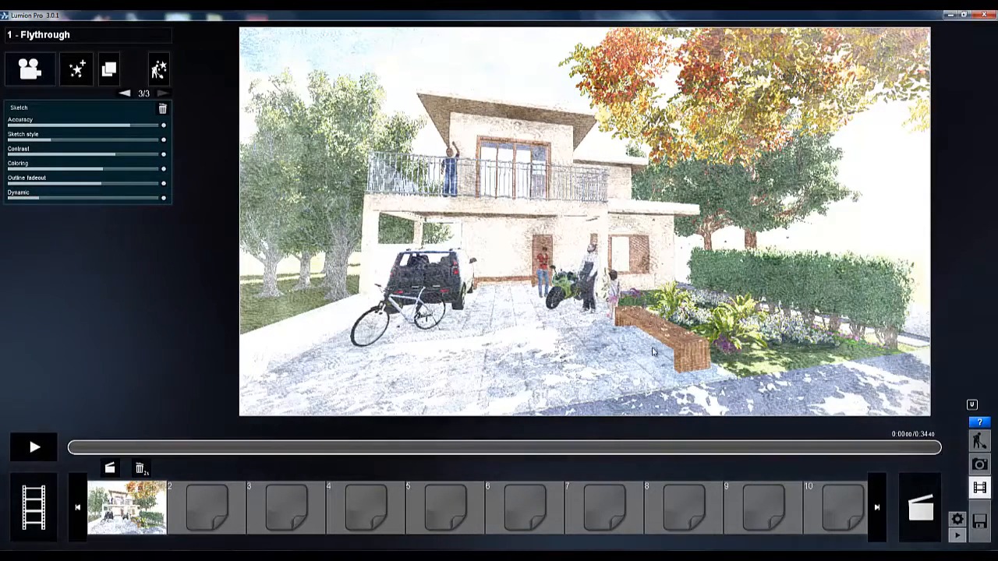
Play the flythrough with its effects as far as the backyard, pause it and review the settings of the earlier effects.
left_click(41, 452)
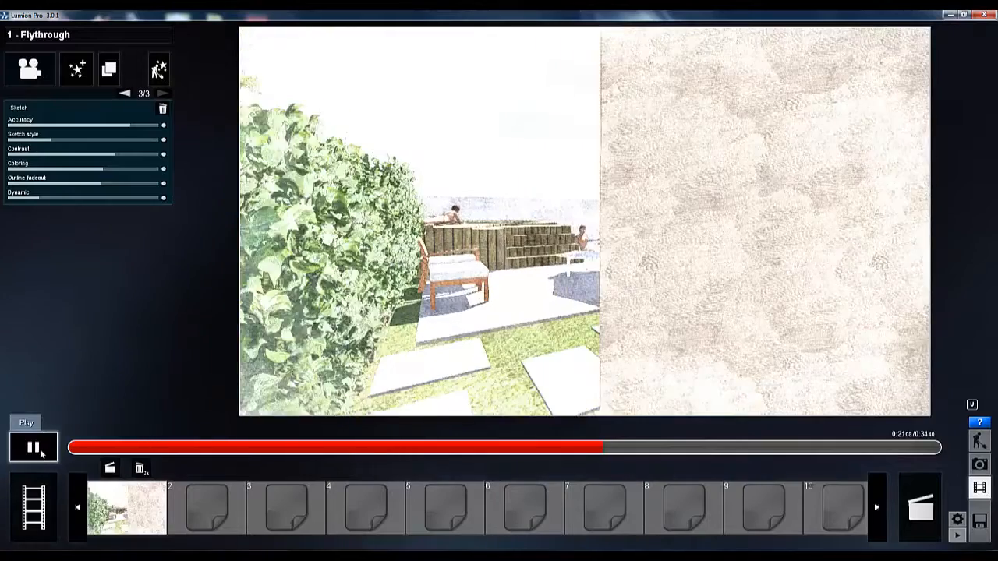
left_click(41, 452)
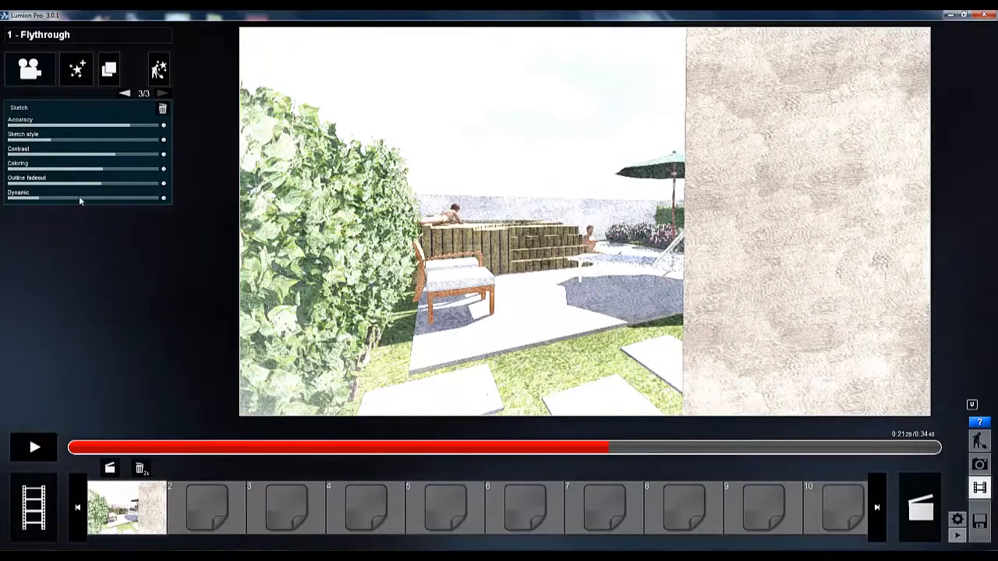
left_click(124, 92)
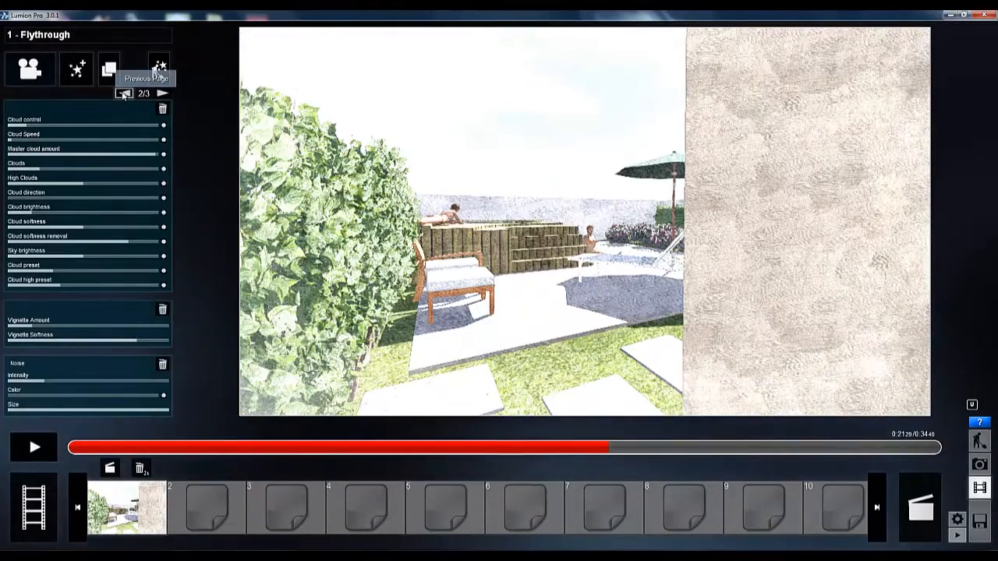
left_click(124, 92)
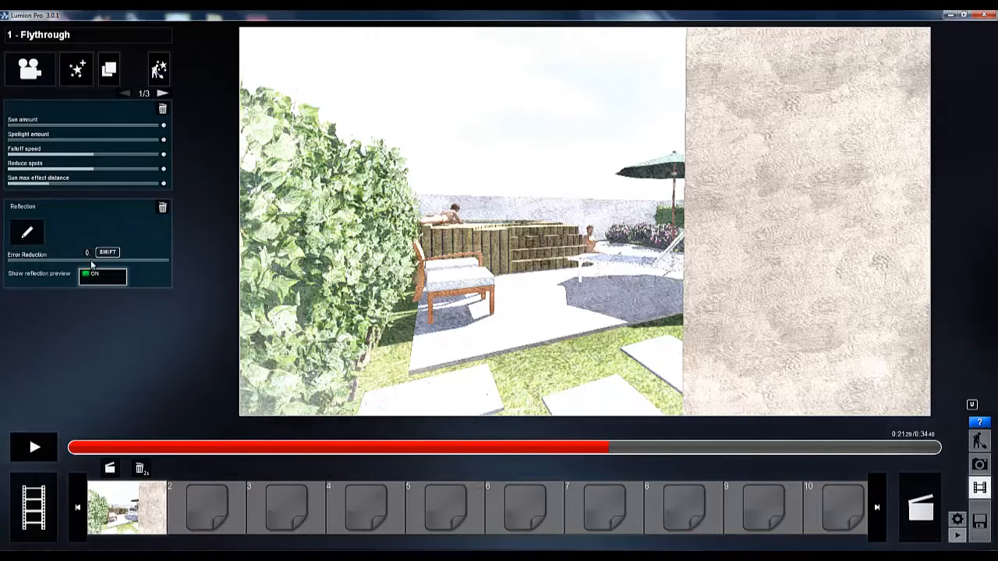
Export the entire movie as an MP4 at 720p resolution, overwriting meu video lumion.mp4 on the desktop, and close the export dialog.
left_click(920, 511)
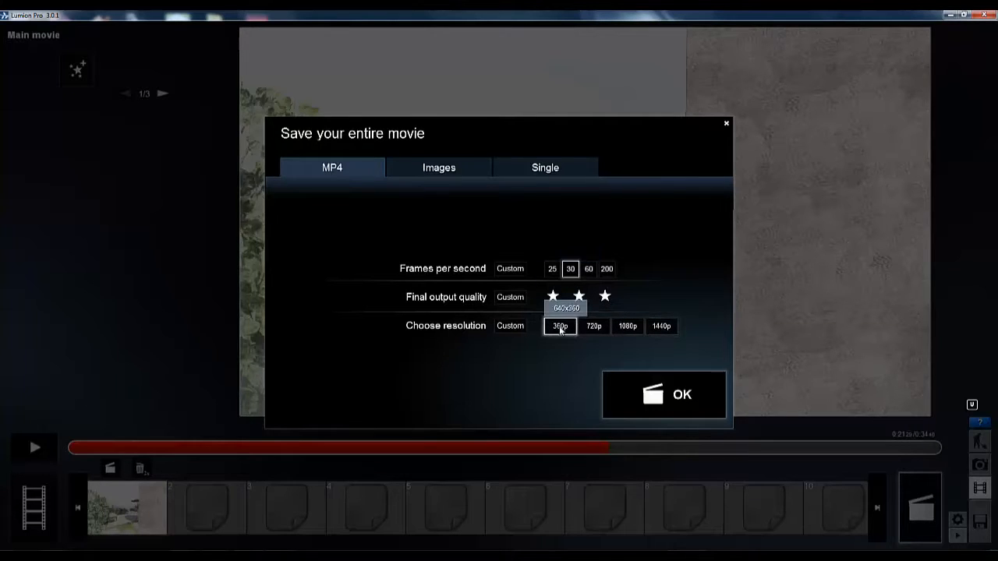
left_click(590, 327)
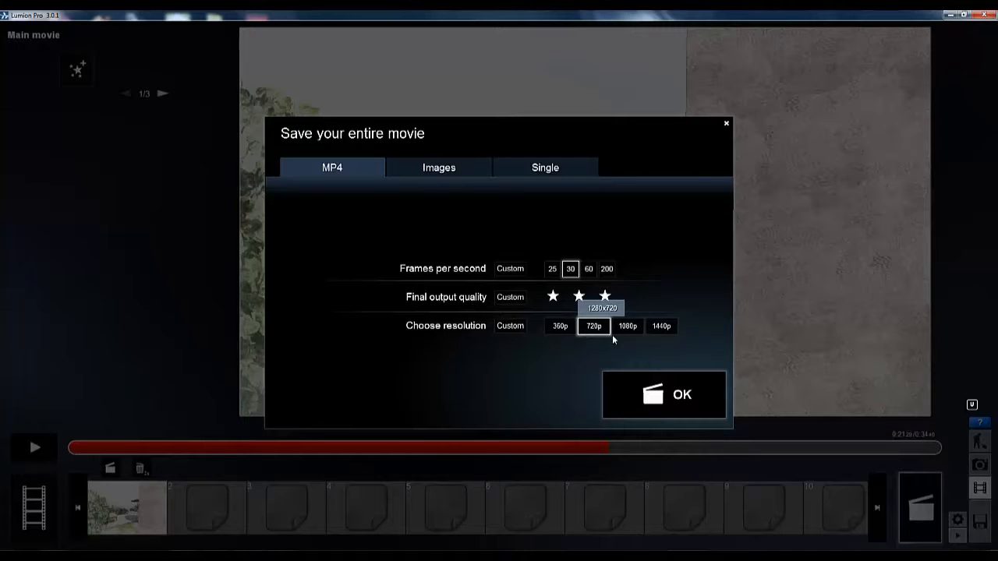
left_click(662, 398)
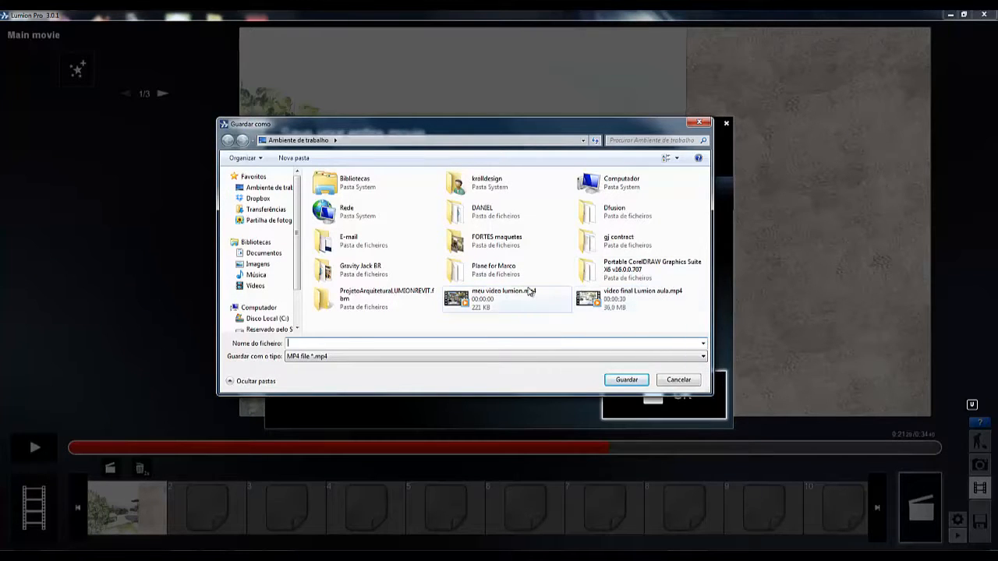
left_click(500, 304)
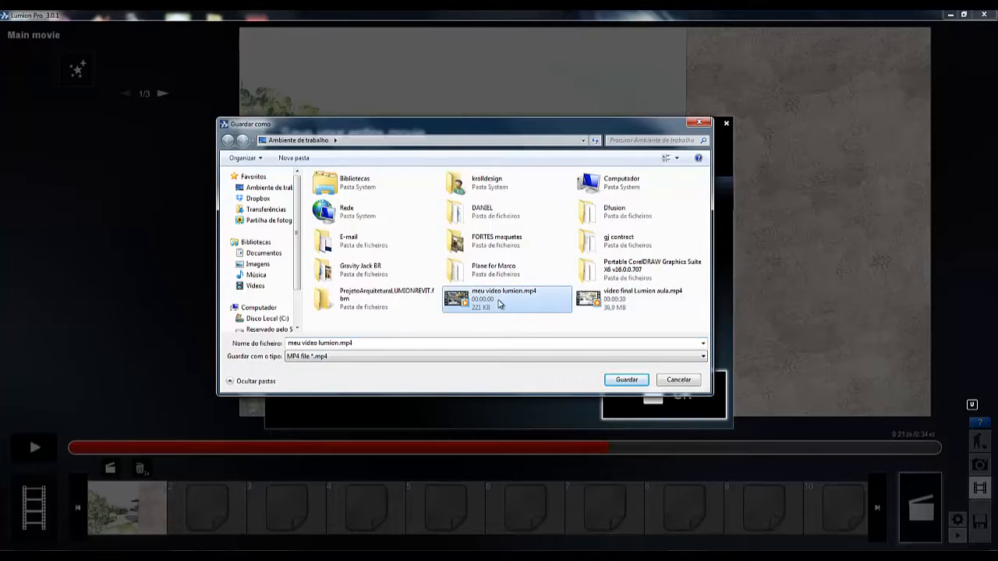
left_click(622, 380)
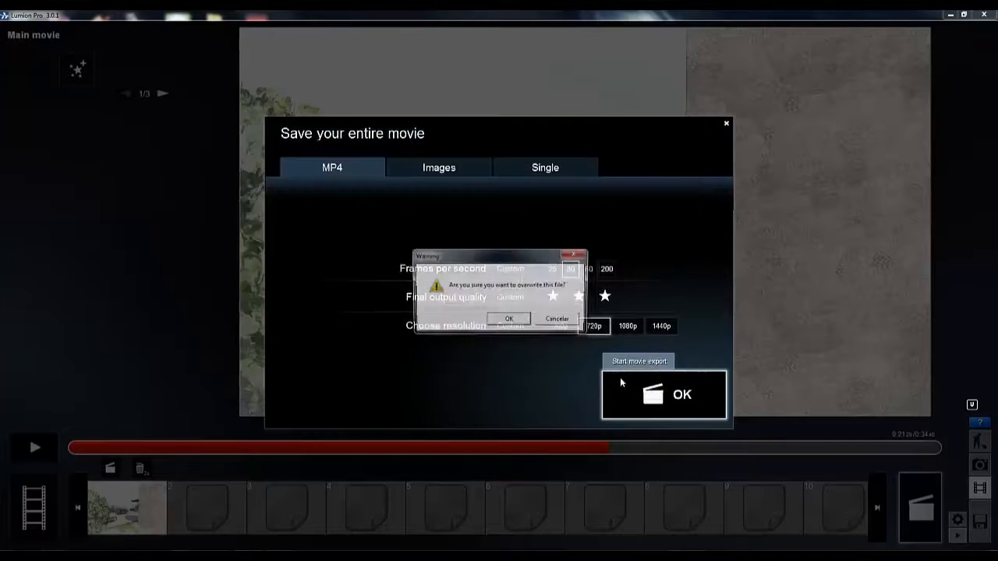
left_click(511, 320)
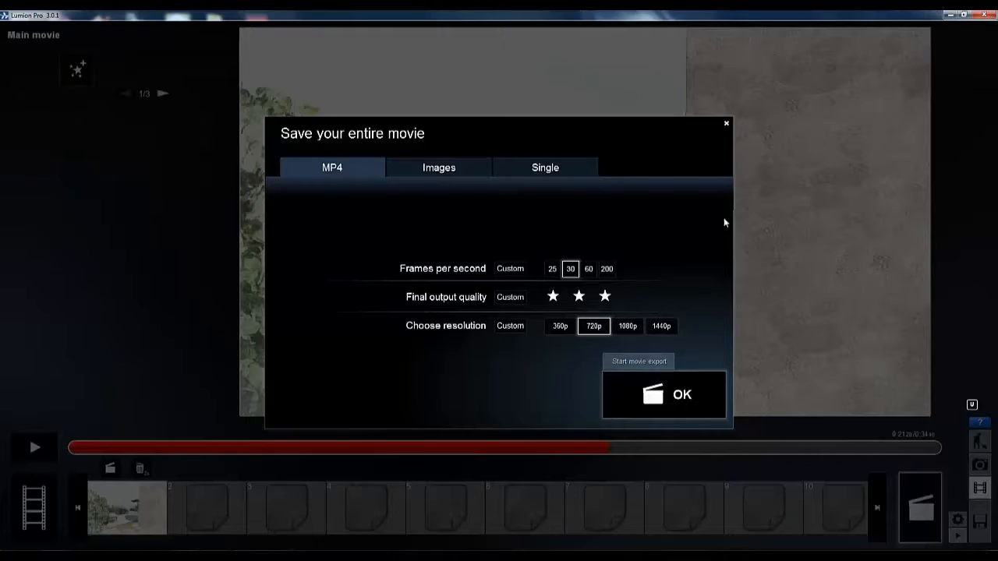
left_click(725, 124)
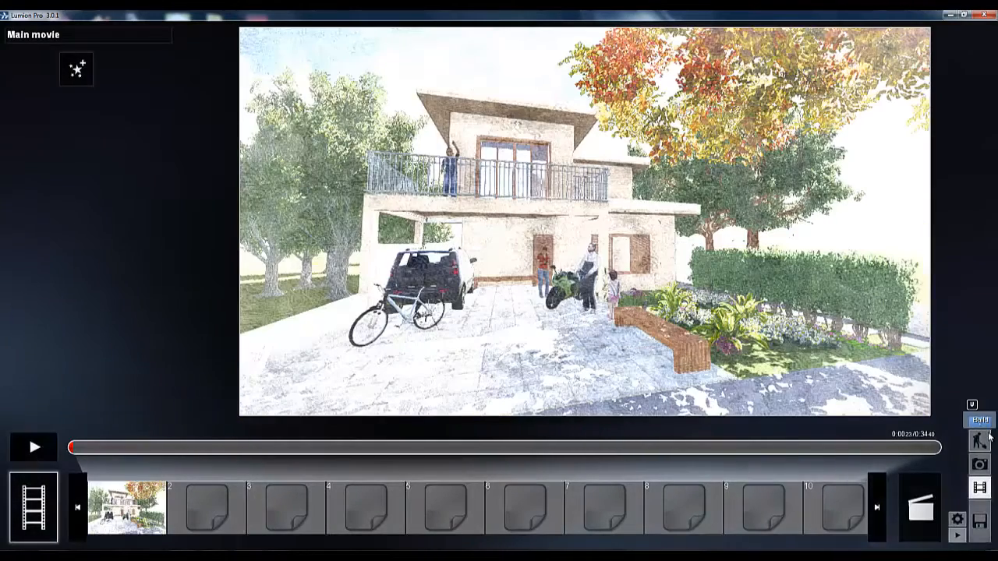
Switch to the desktop, play video final Lumion aula.mp4 in an enlarged media player window, and close the player.
left_click(949, 16)
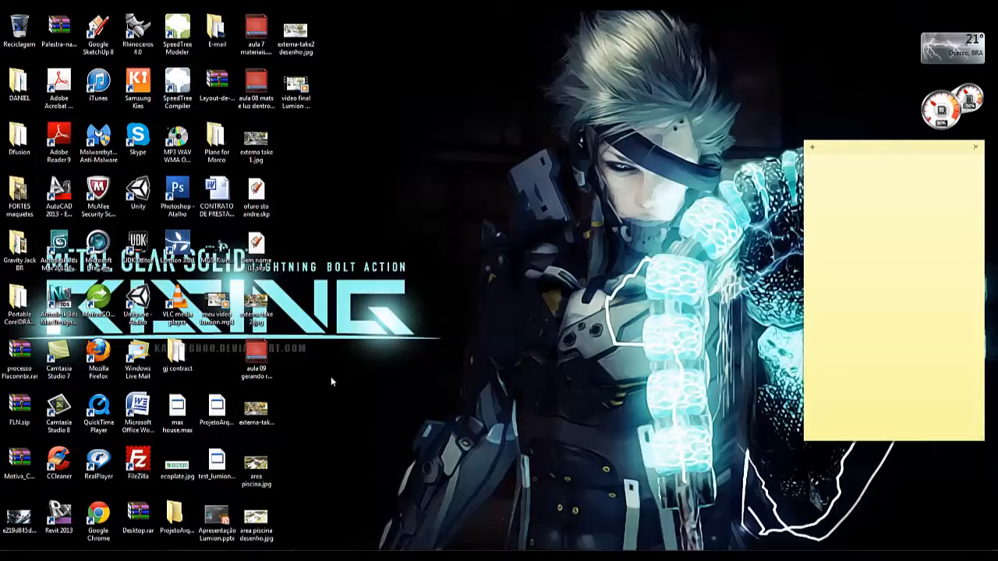
left_click(297, 101)
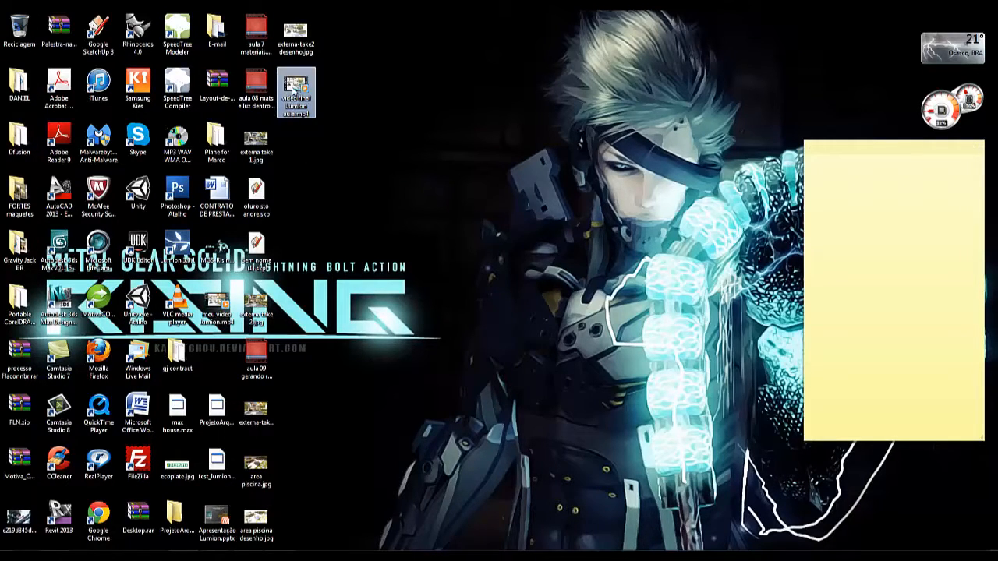
double_click(295, 92)
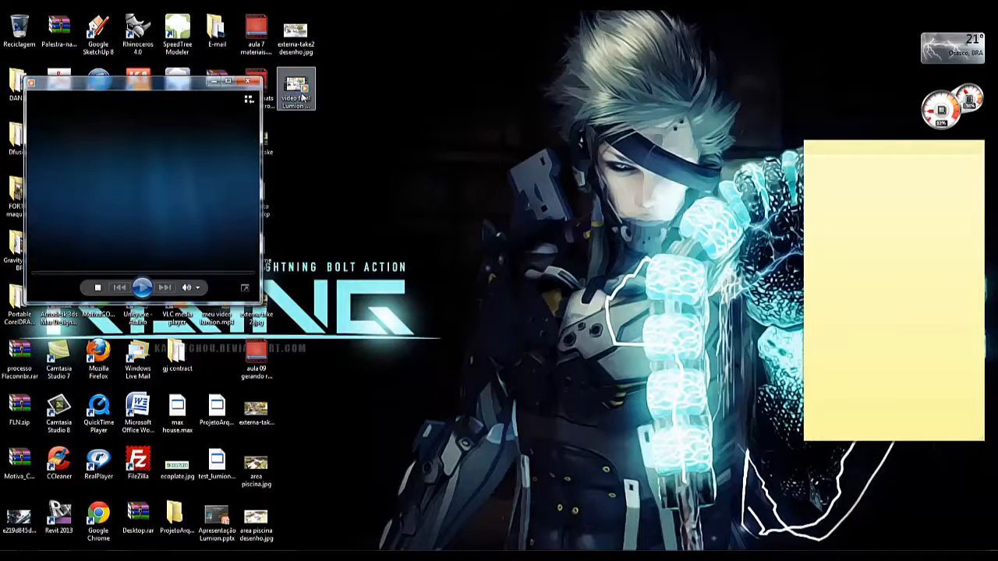
left_click(149, 264)
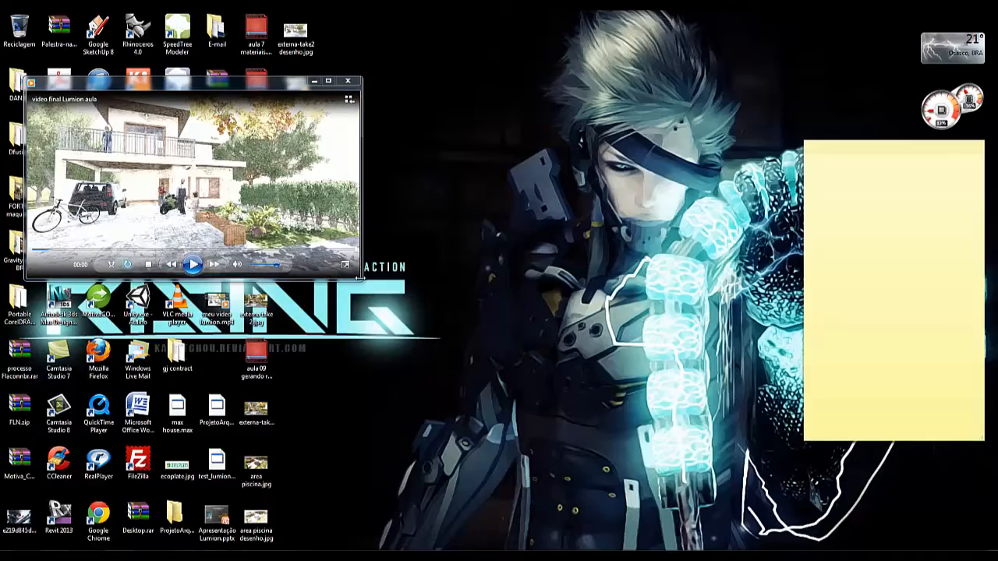
left_click_drag(360, 276, 616, 488)
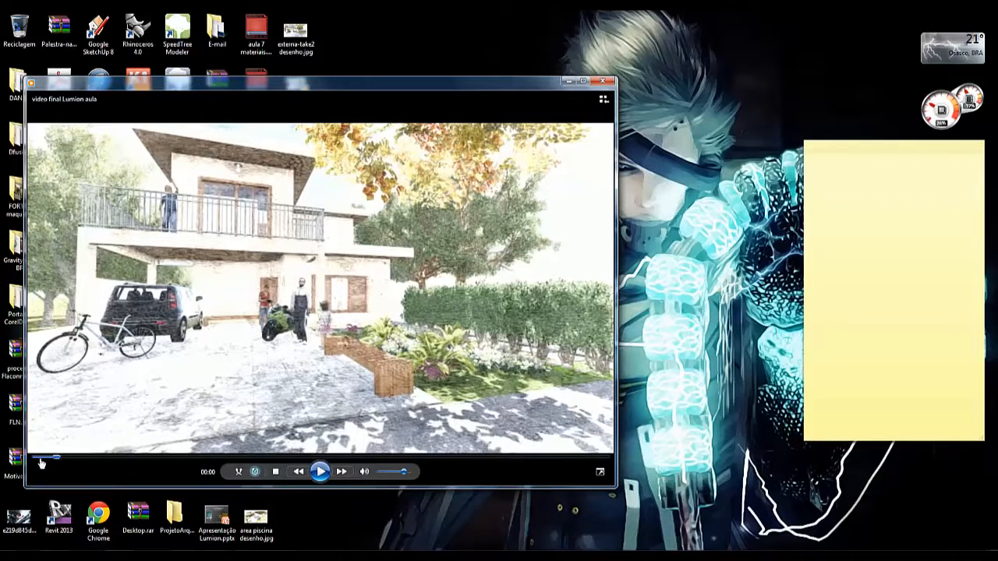
left_click(320, 471)
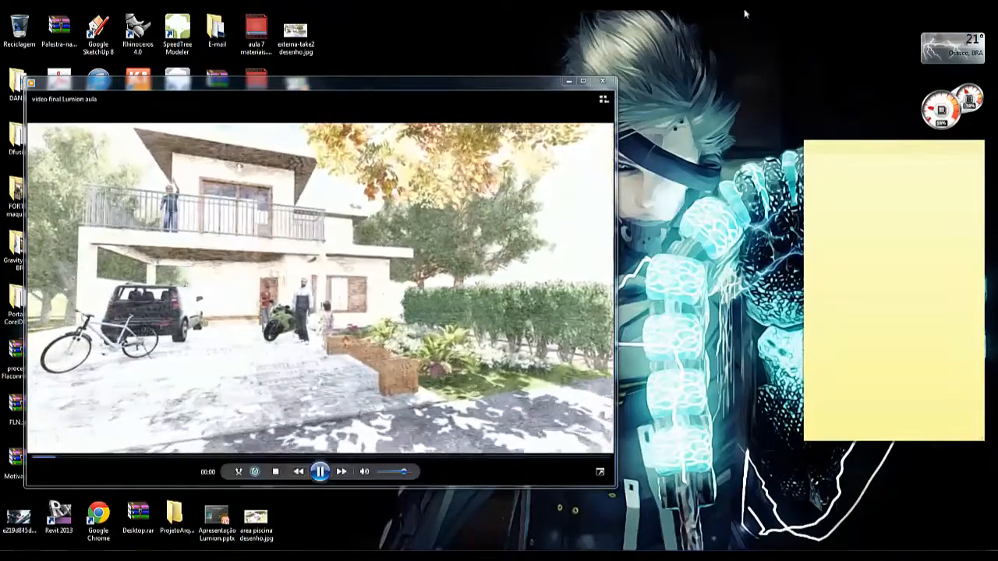
key("alt+F4")
left_click(296, 88)
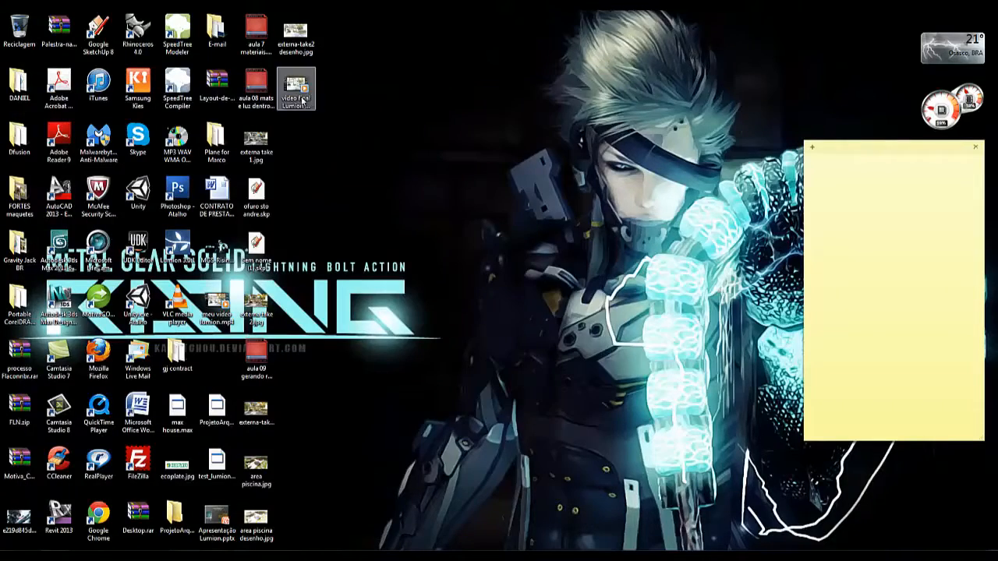